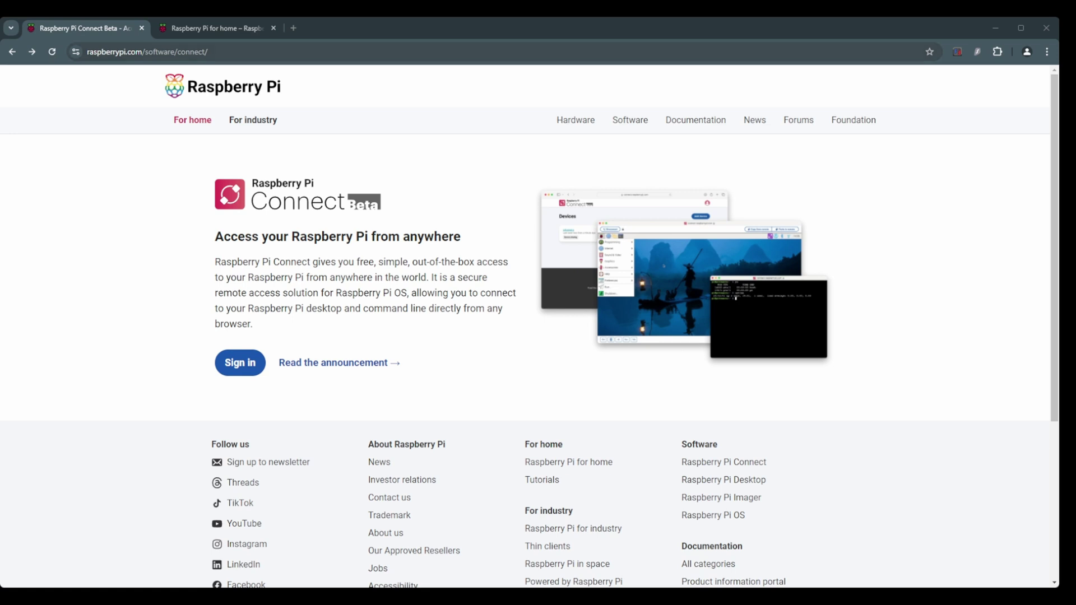
Step: Open the sign-in page of Raspberry Pi Connect from its product page at raspberrypi.com/software/connect
{"action": "left_click", "coordinate": [80, 52]}
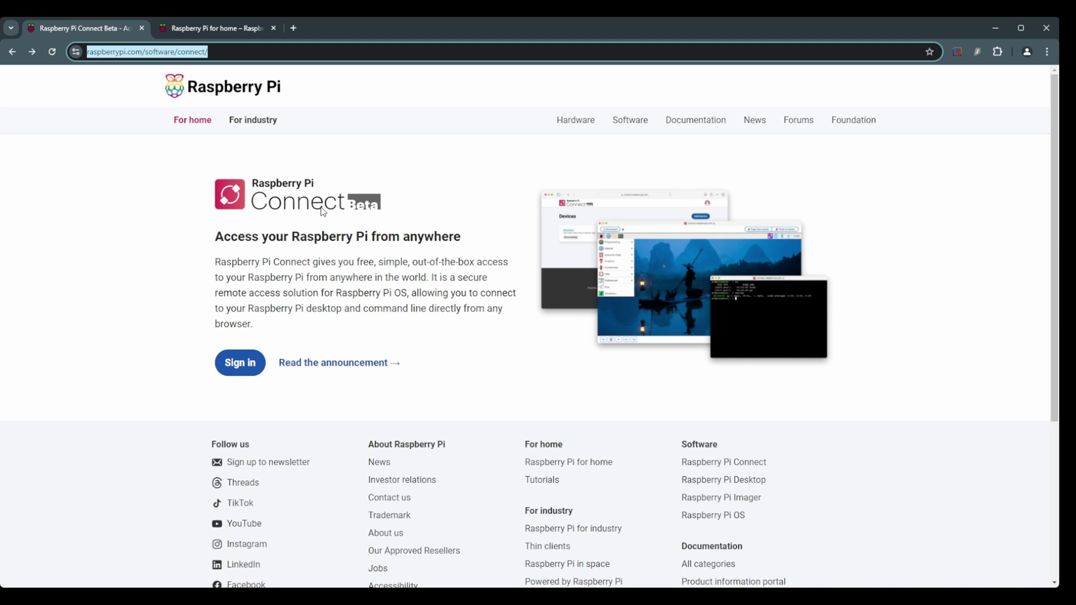
{"action": "left_click", "coordinate": [242, 365]}
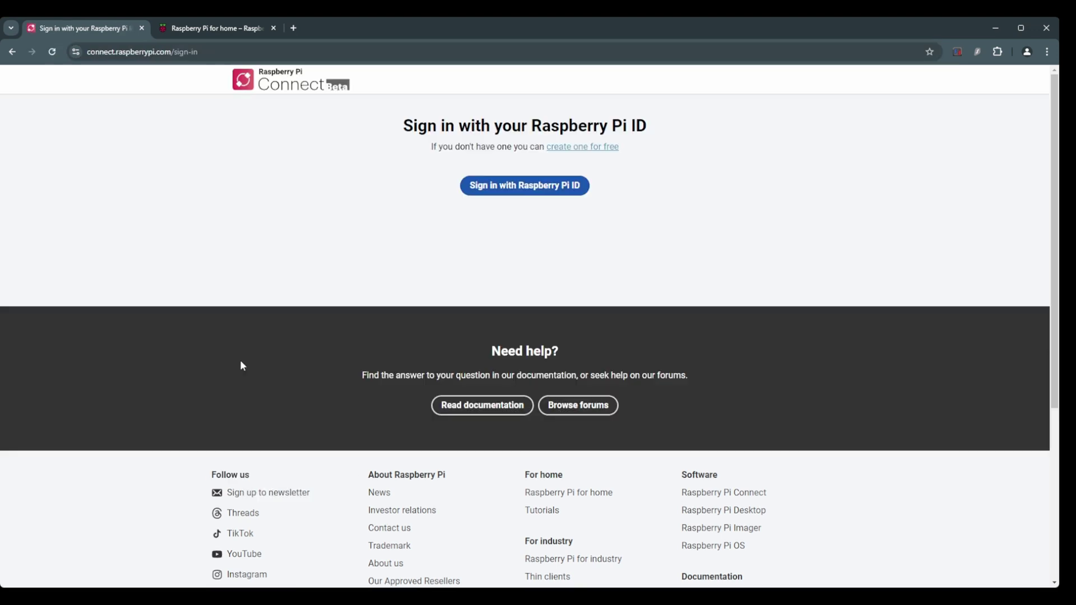
Step: Examine the email, password and name fields of the free Raspberry Pi ID sign-up form, and return to the Connect sign-in page
{"action": "left_click", "coordinate": [611, 148]}
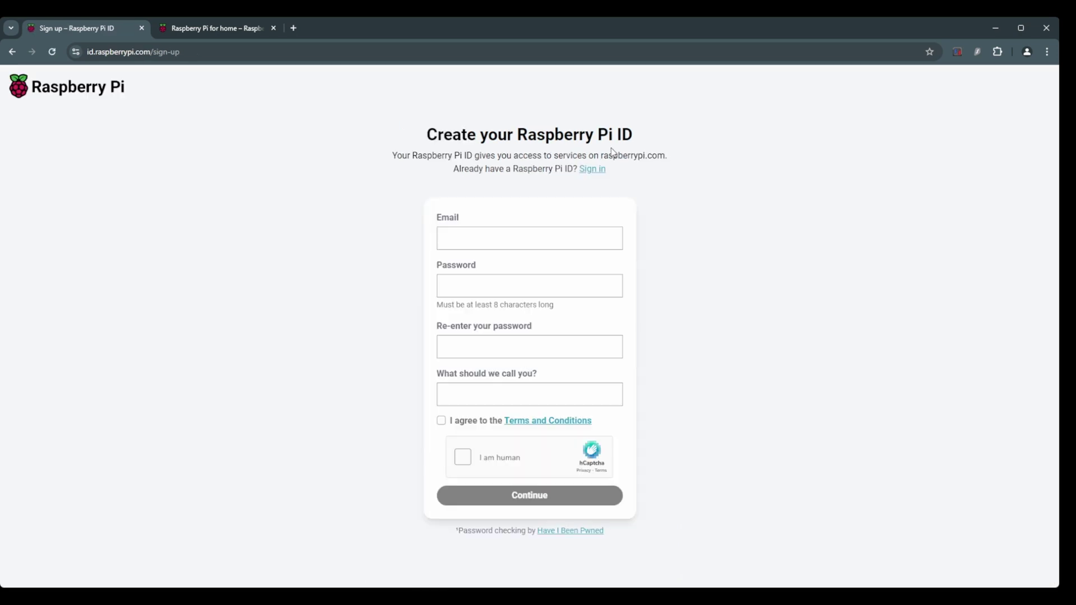
{"action": "left_click", "coordinate": [500, 245]}
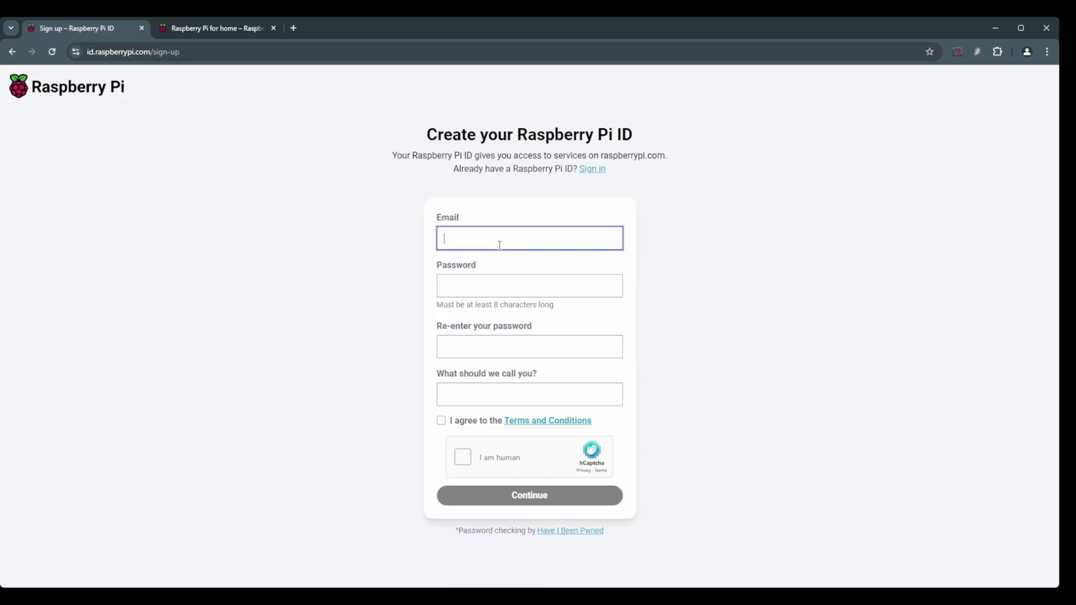
{"action": "left_click", "coordinate": [489, 281]}
{"action": "left_click", "coordinate": [517, 346]}
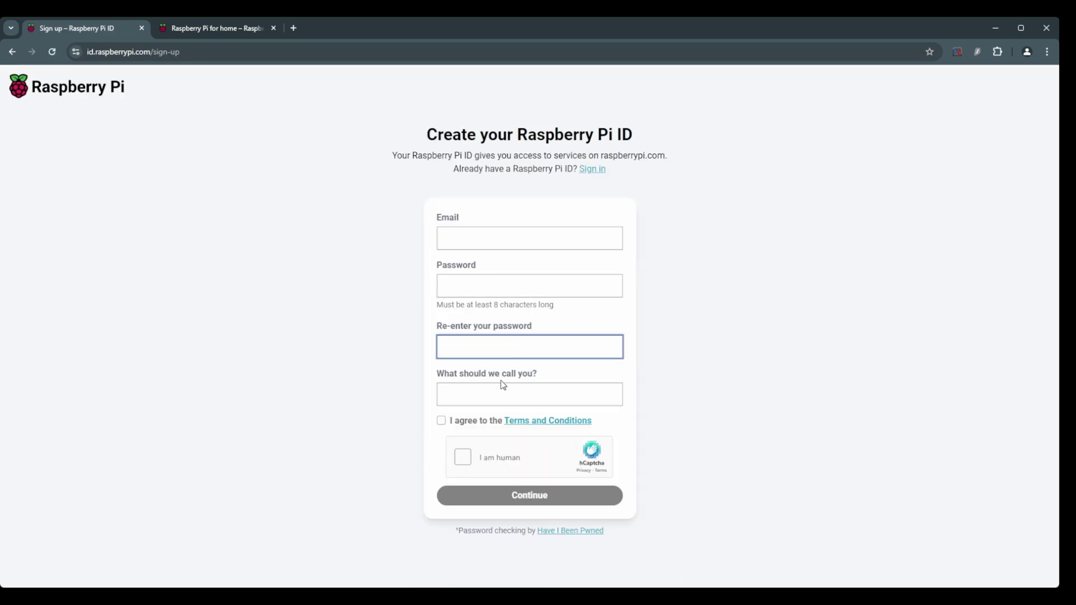
{"action": "left_click", "coordinate": [481, 396]}
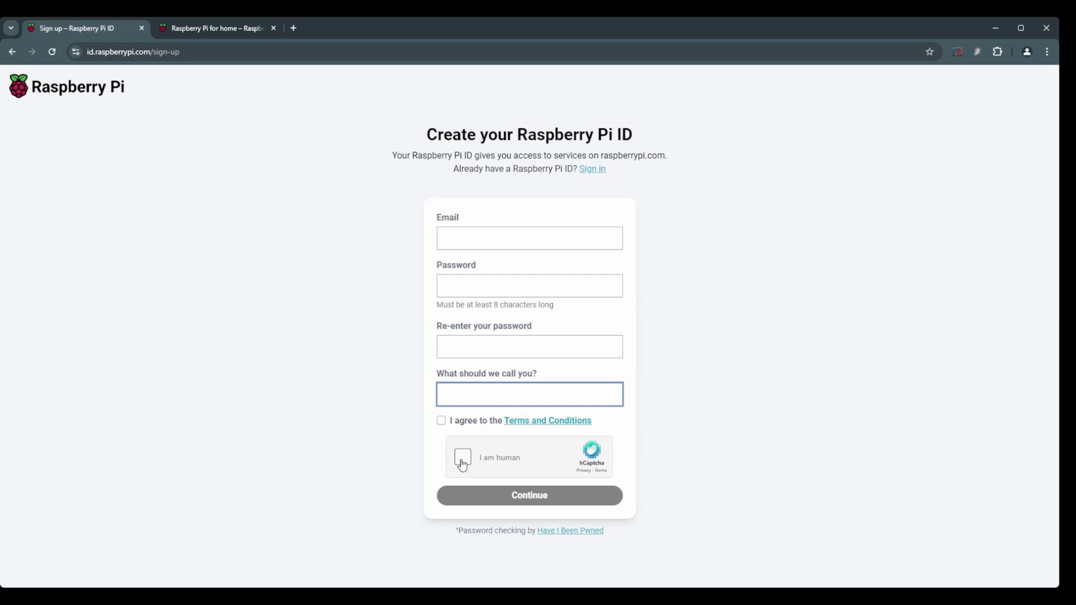
{"action": "left_click", "coordinate": [12, 53]}
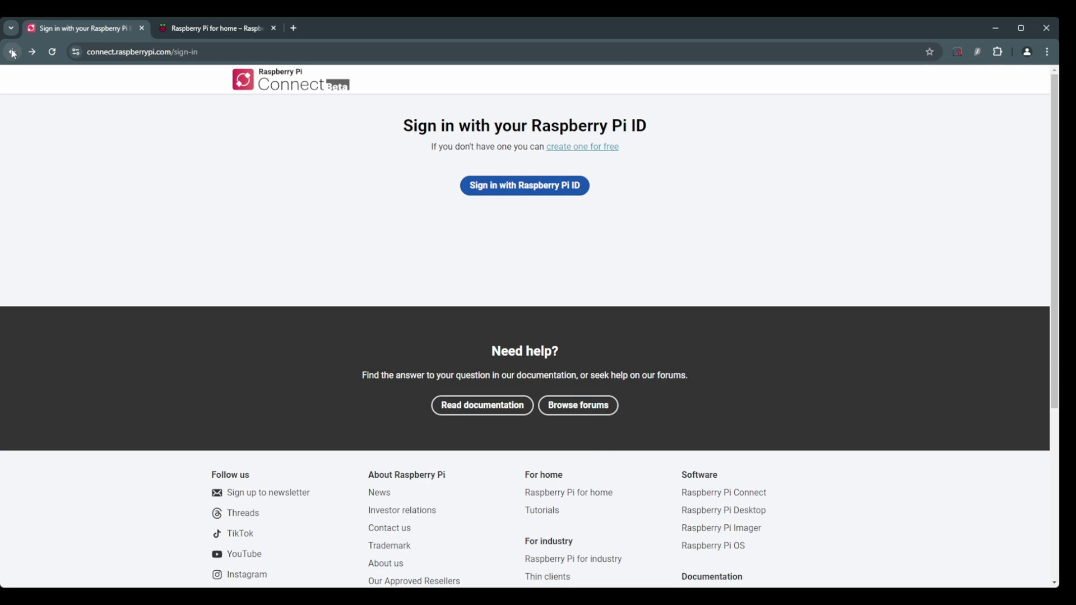
Step: Sign in to Connect with a Raspberry Pi ID, filling in the account email and password
{"action": "left_click", "coordinate": [492, 186]}
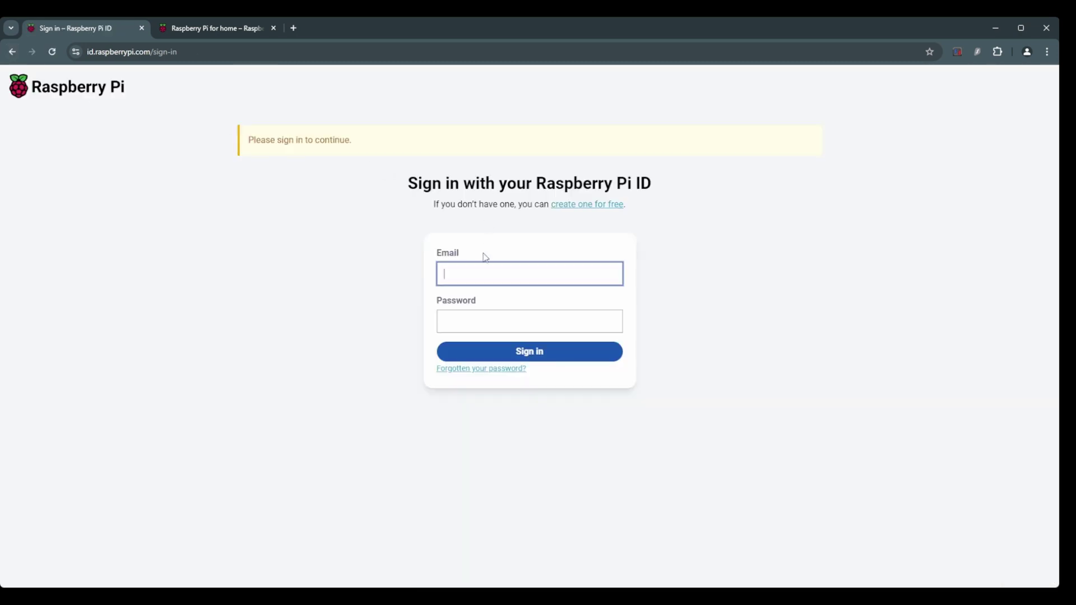
{"action": "left_click", "coordinate": [541, 347]}
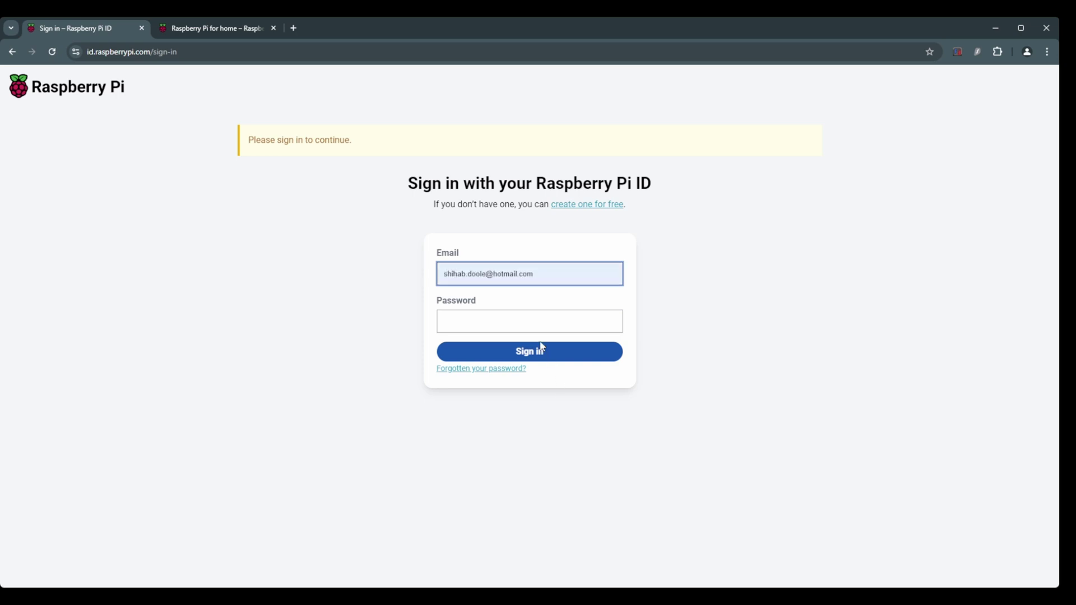
{"action": "left_click", "coordinate": [497, 320]}
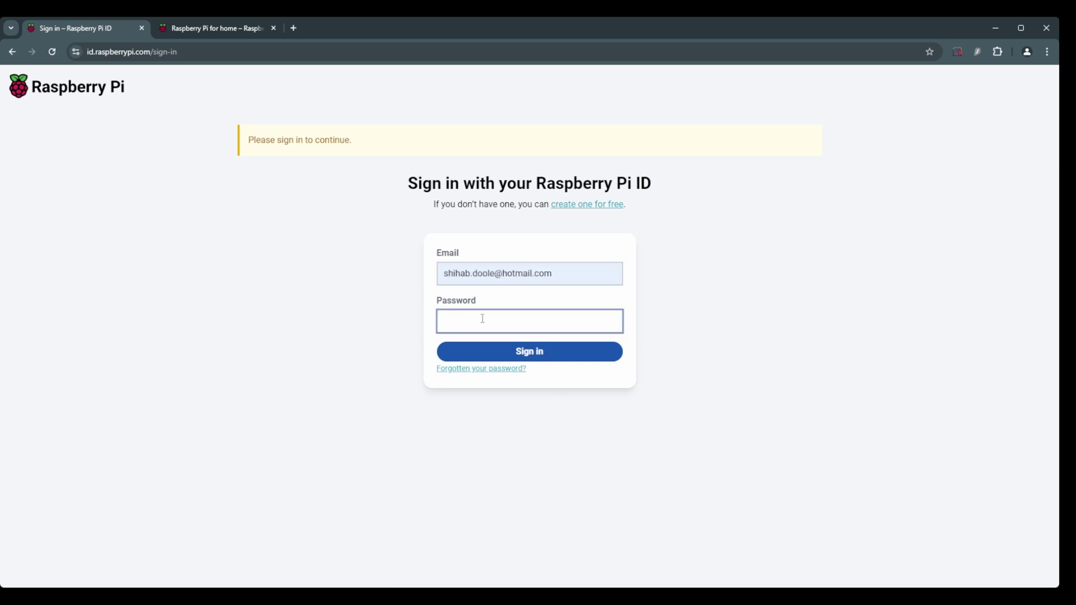
{"action": "type", "text": "*"}
{"action": "left_click_drag", "start_coordinate": [451, 325], "coordinate": [445, 324]}
{"action": "key", "text": "alt+Tab"}
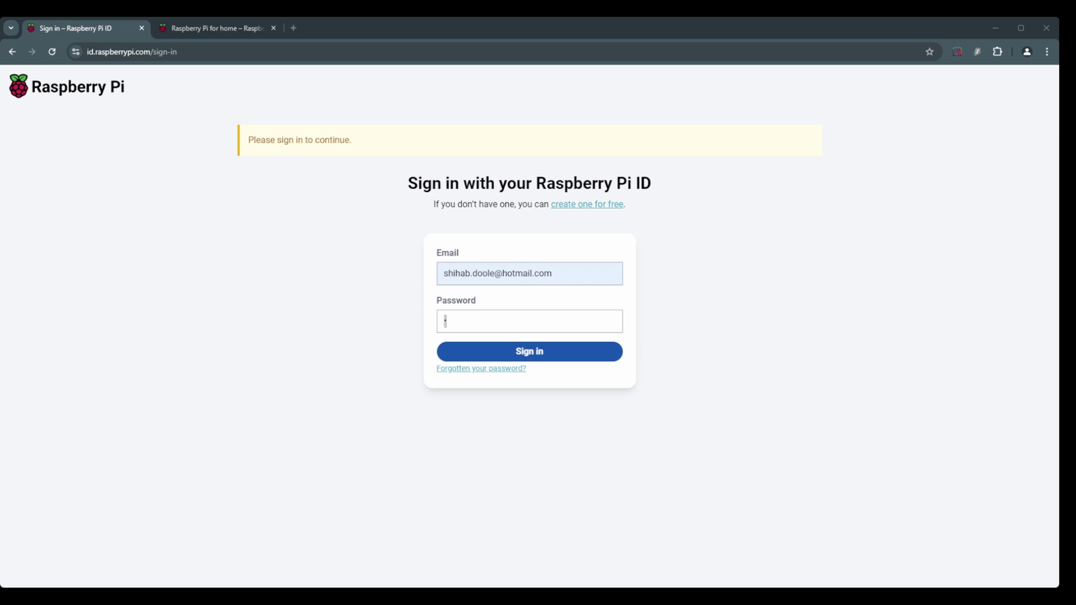
{"action": "left_click", "coordinate": [472, 323]}
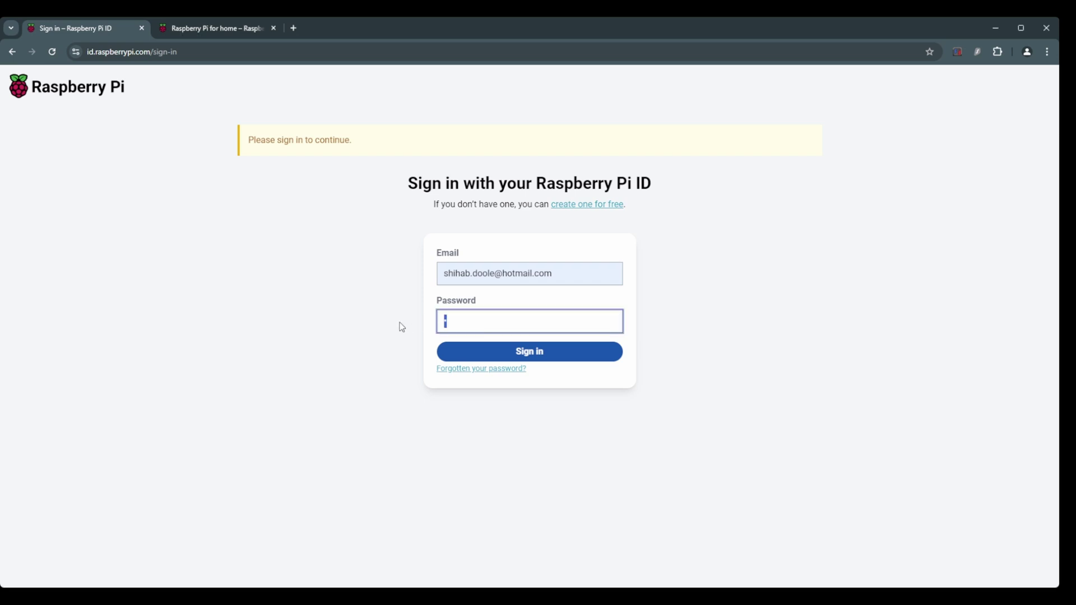
{"action": "key", "text": "ctrl+v"}
{"action": "left_click", "coordinate": [505, 352]}
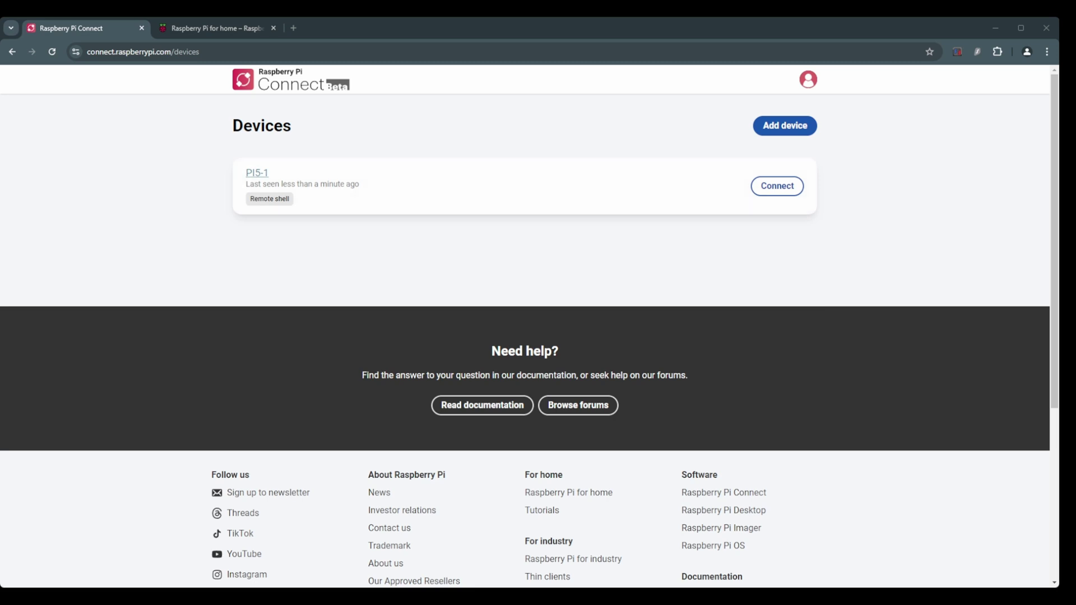
Step: View the Add device instructions on the Connect Devices page and dismiss them
{"action": "left_click", "coordinate": [222, 52]}
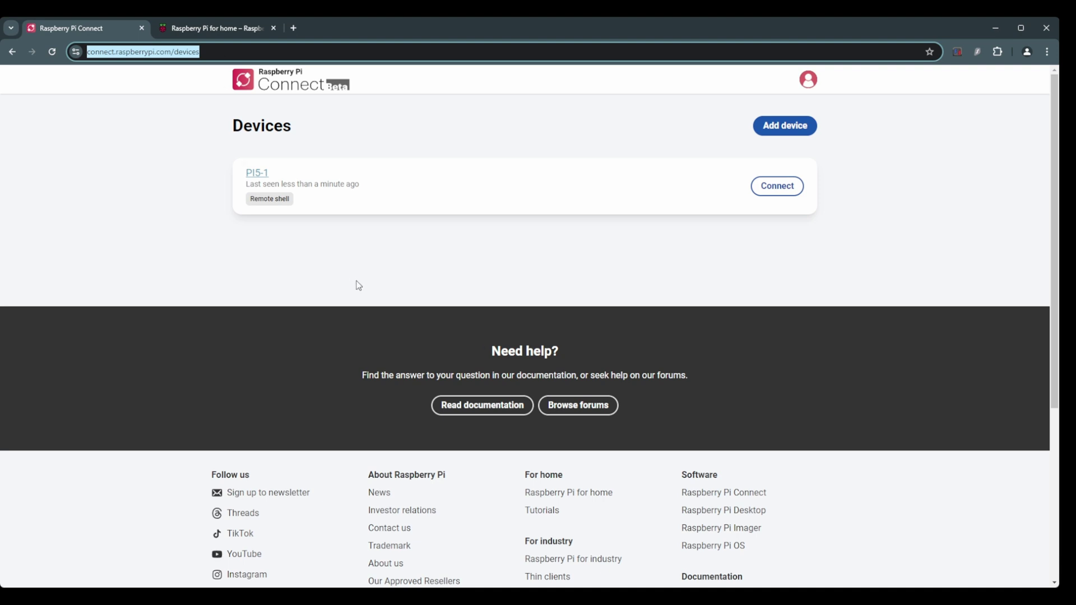
{"action": "left_click", "coordinate": [797, 132]}
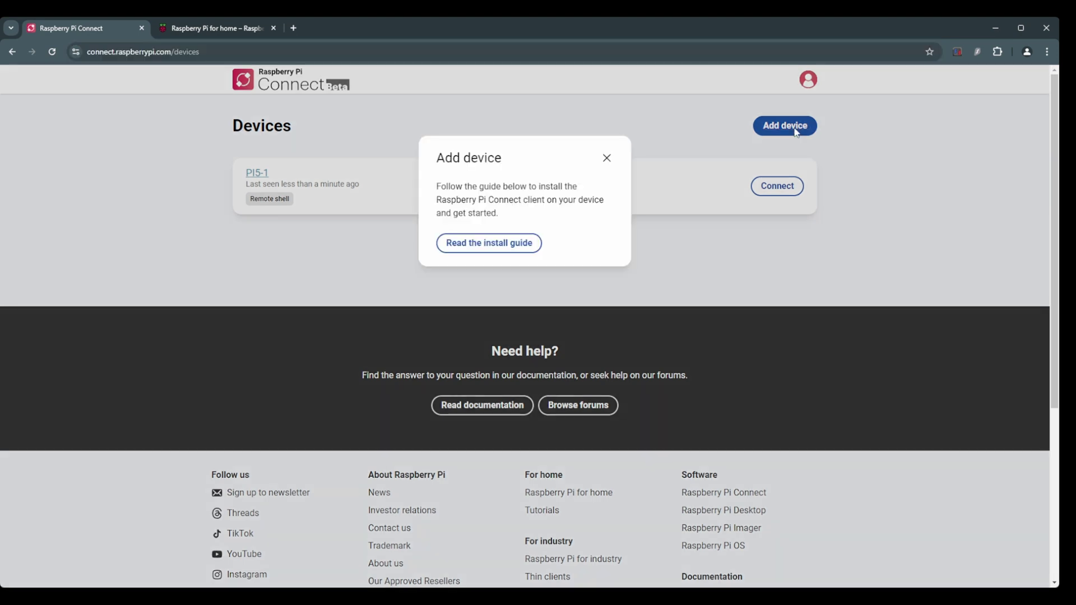
{"action": "left_click", "coordinate": [607, 159]}
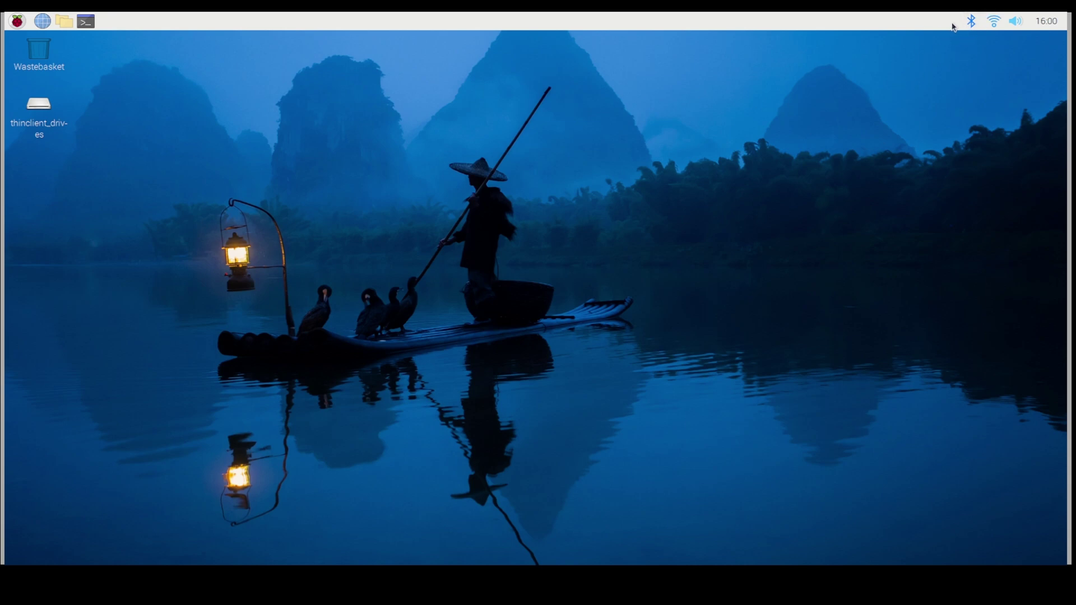
Step: Open a terminal on the Raspberry Pi desktop, move it toward the upper left and enlarge its window
{"action": "left_click", "coordinate": [91, 22]}
{"action": "left_click_drag", "start_coordinate": [422, 181], "coordinate": [328, 113]}
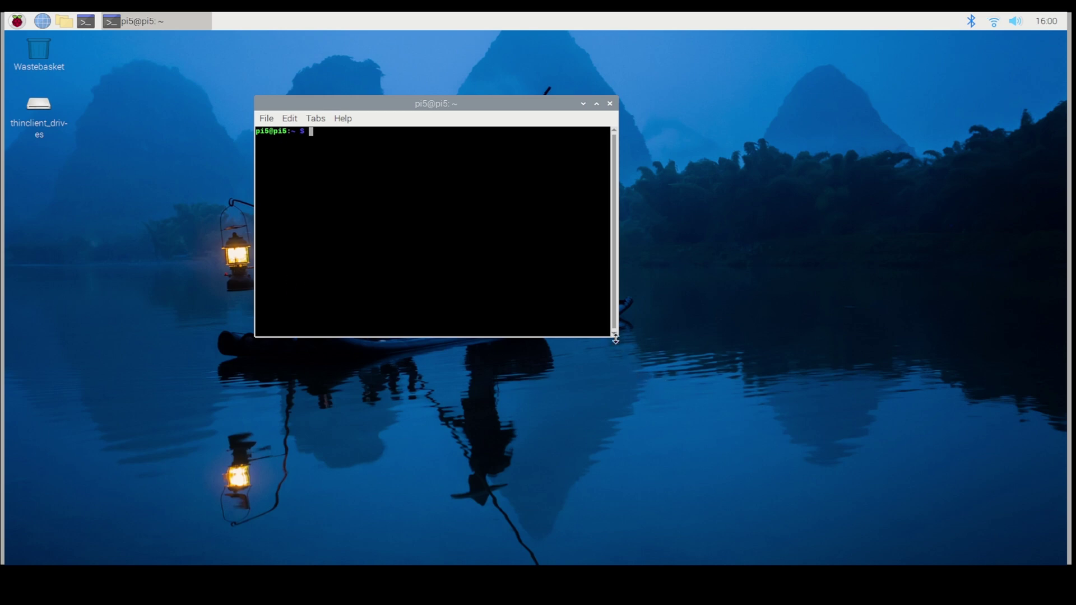
{"action": "left_click_drag", "start_coordinate": [616, 336], "coordinate": [767, 484]}
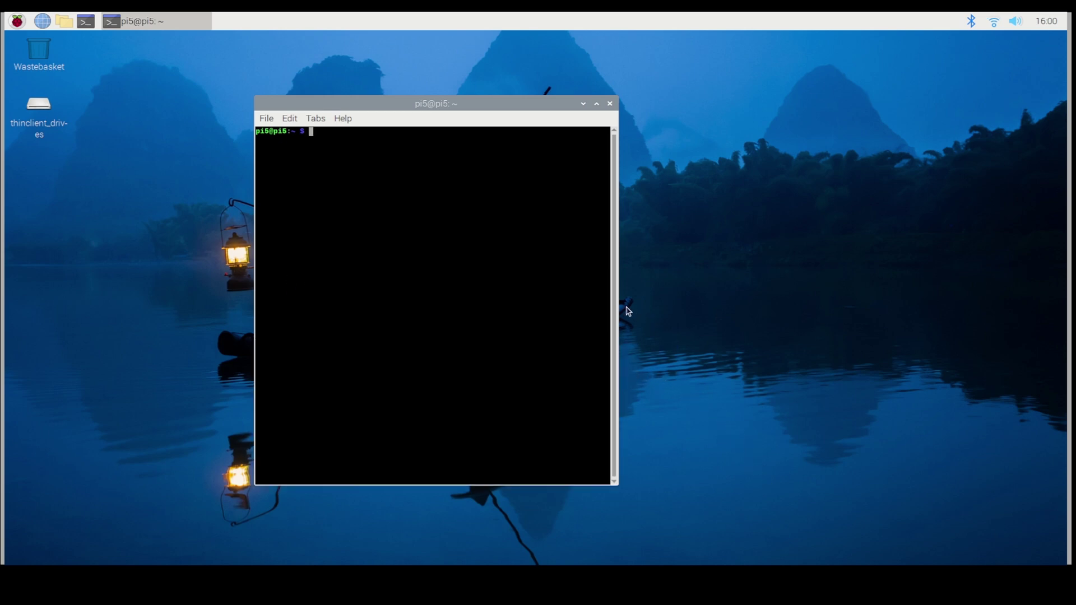
{"action": "left_click_drag", "start_coordinate": [620, 304], "coordinate": [772, 296]}
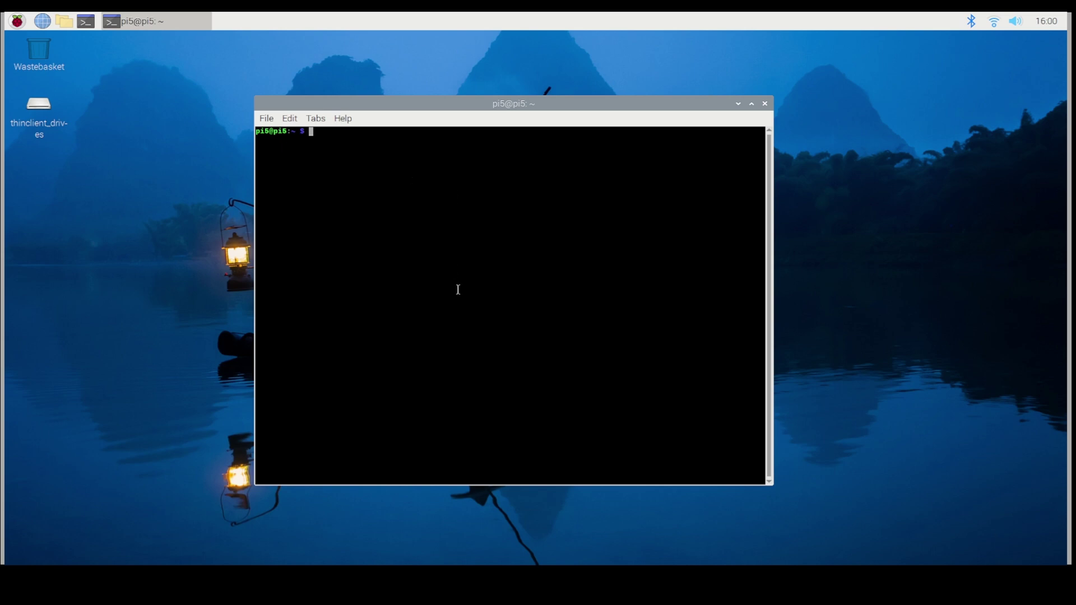
Step: Zoom the terminal text in five times to make it larger
{"action": "left_click", "coordinate": [290, 118]}
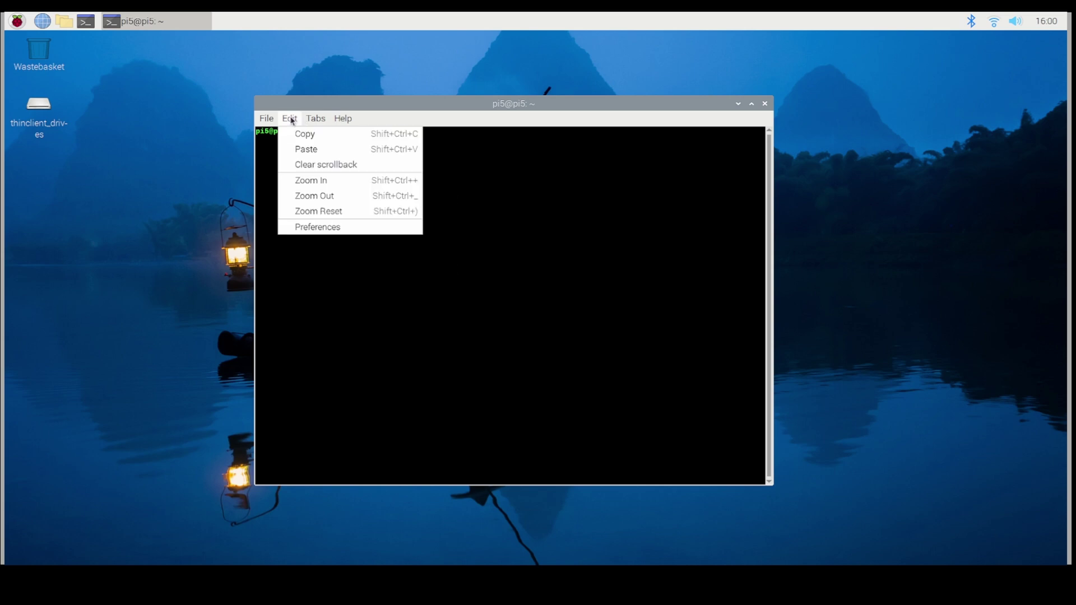
{"action": "left_click", "coordinate": [324, 182]}
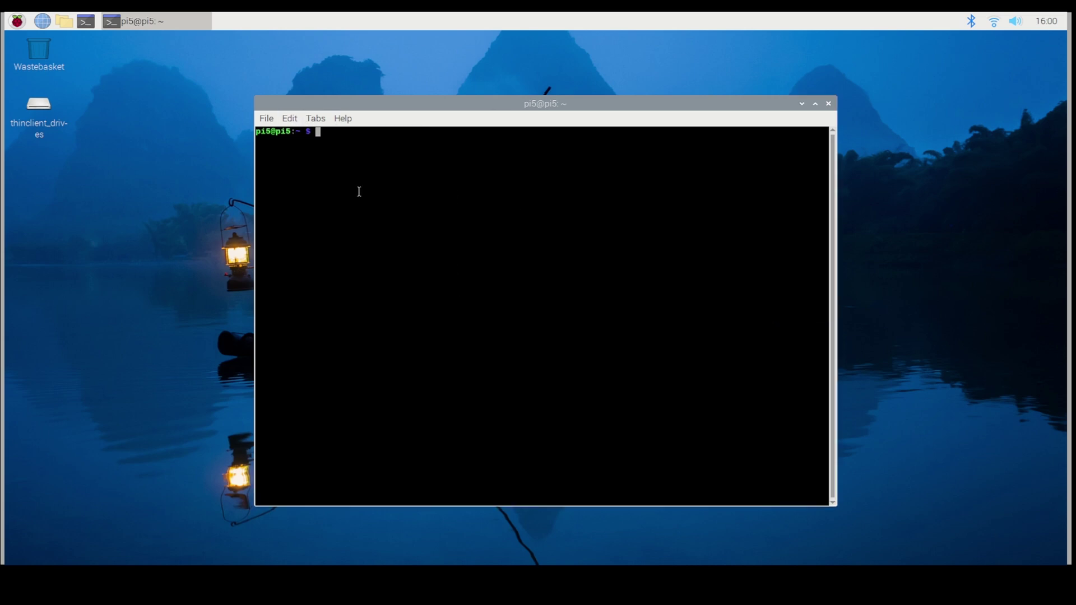
{"action": "key", "text": "ctrl+shift+plus"}
{"action": "key", "text": "ctrl+shift+plus"}
{"action": "key", "text": "ctrl+shift+plus"}
{"action": "key", "text": "ctrl+shift+plus"}
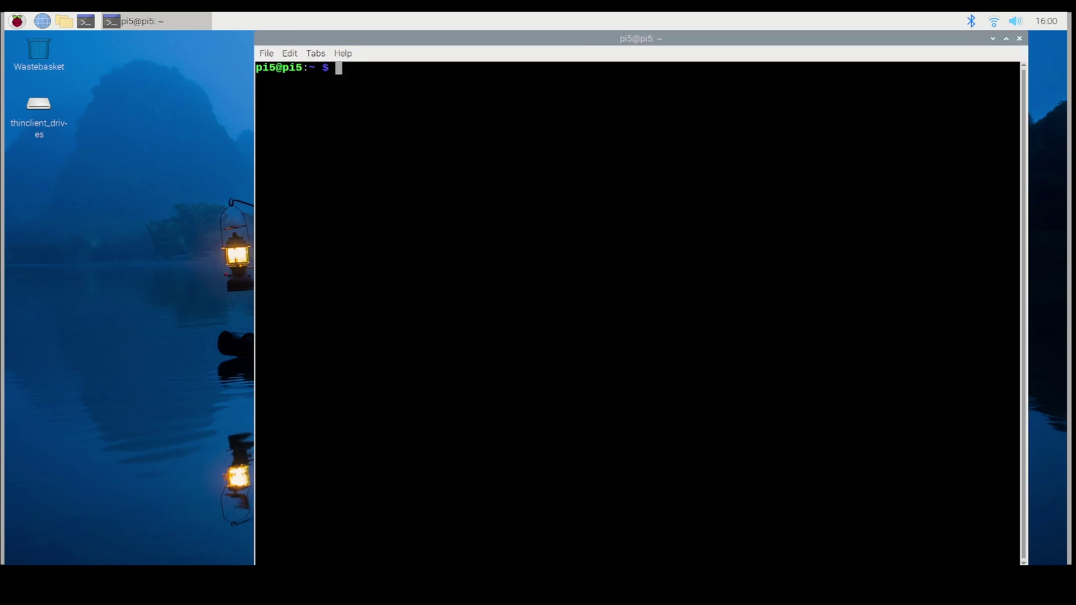
Step: Update the package lists with "sudo apt update" and upgrade the system with "sudo apt full-upgrade"
{"action": "type", "text": "sudo apt update"}
{"action": "key", "text": "Return"}
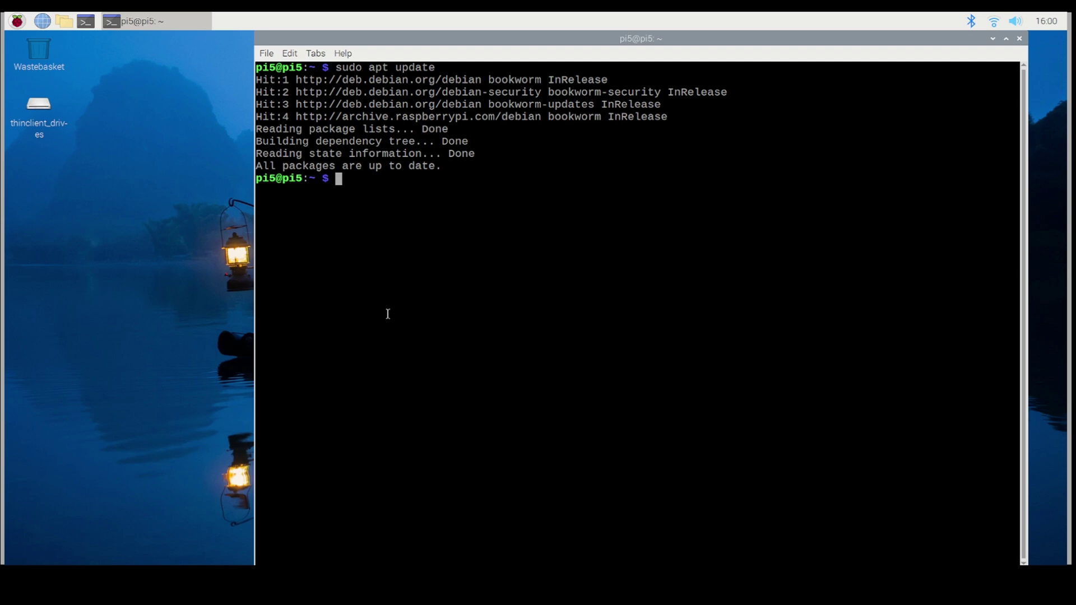
{"action": "type", "text": "sudo apt full-u"}
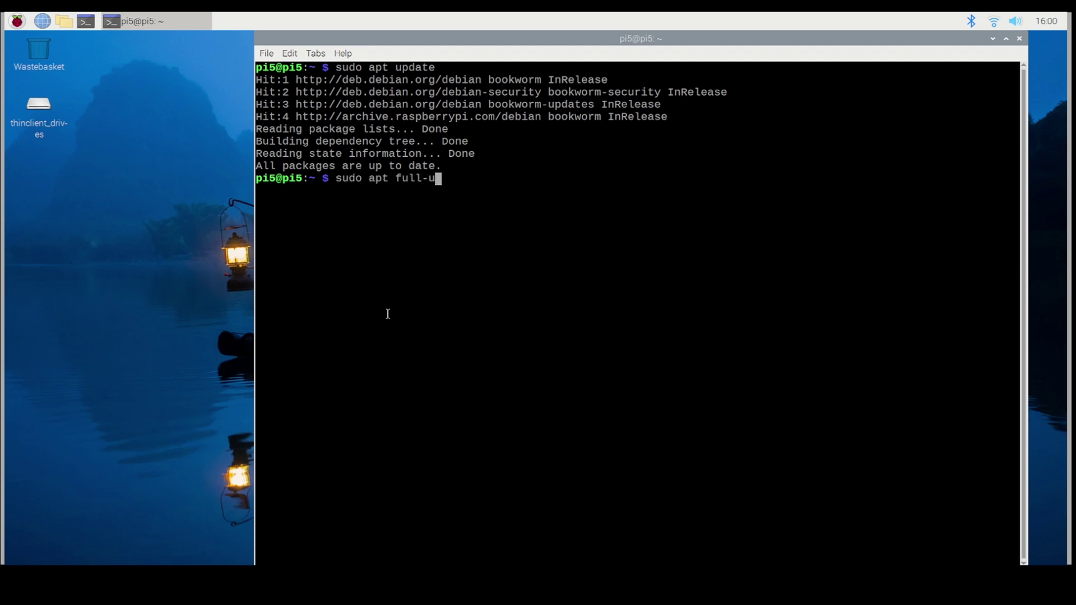
{"action": "type", "text": "pgrade"}
{"action": "key", "text": "Return"}
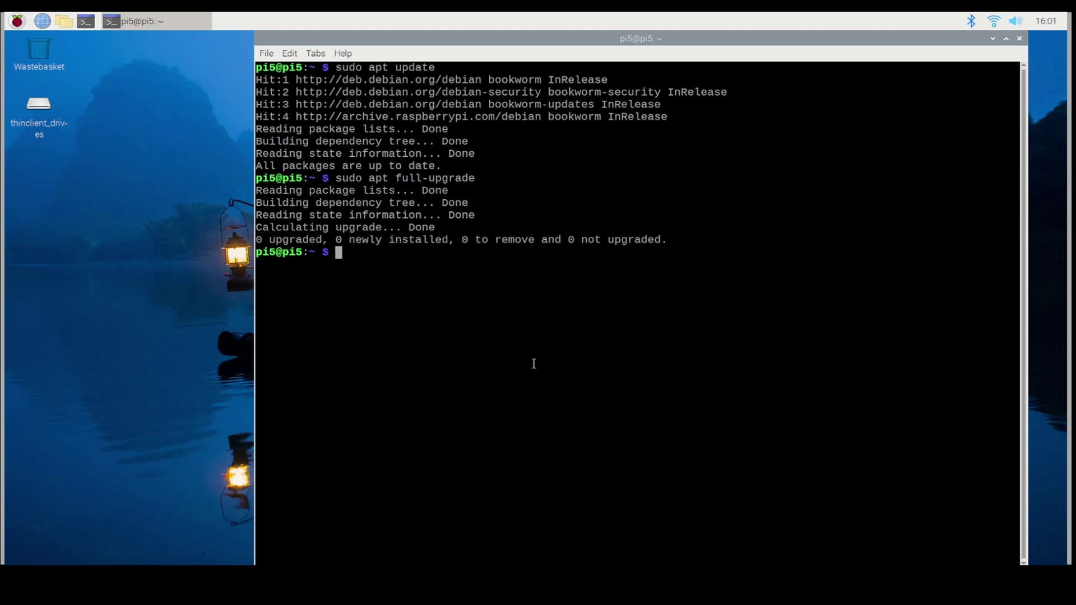
Step: Try to install the Connect package with the command "sudoapt install rpi-connect"
{"action": "type", "text": "sudoapt install rpi="}
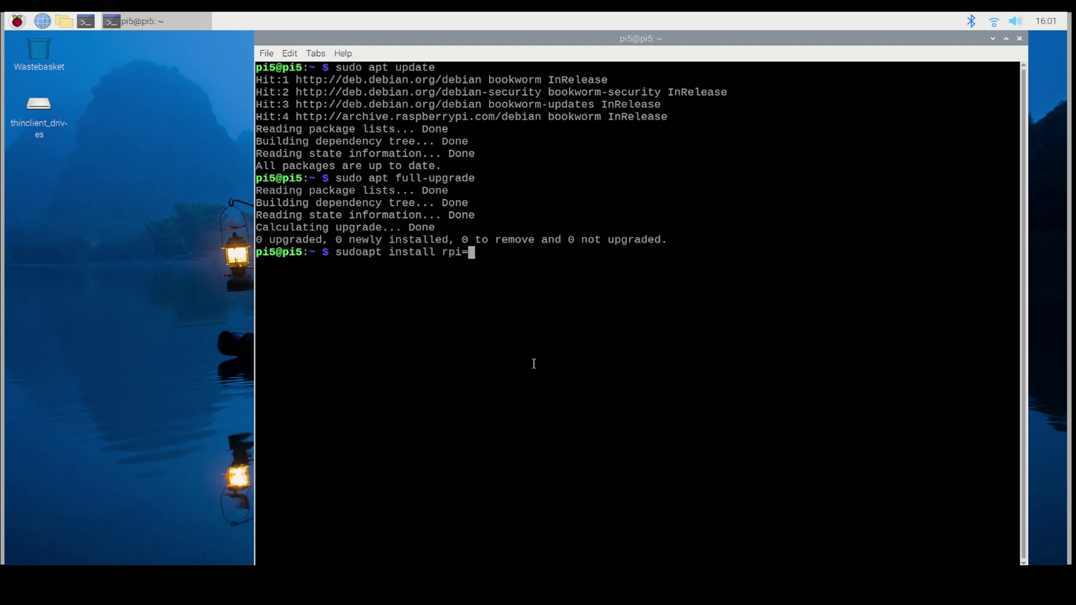
{"action": "key", "text": "BackSpace"}
{"action": "type", "text": "-connect"}
{"action": "key", "text": "Return"}
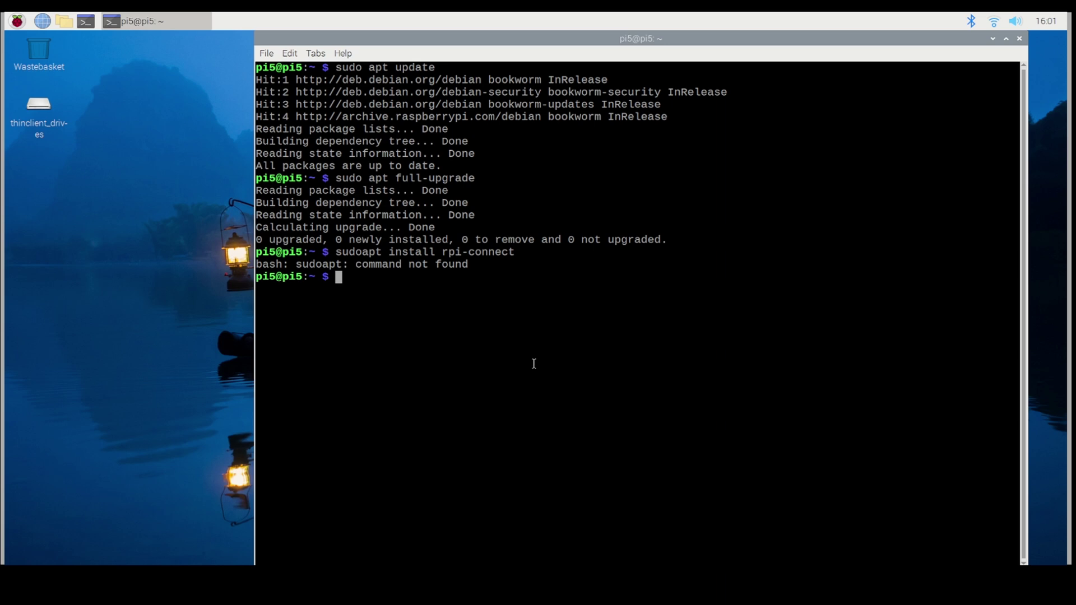
Step: Install the Connect package with "sudo apt install rpi-connect" and enter "sudo reboot" to restart the Raspberry Pi
{"action": "type", "text": "sudo apt instal"}
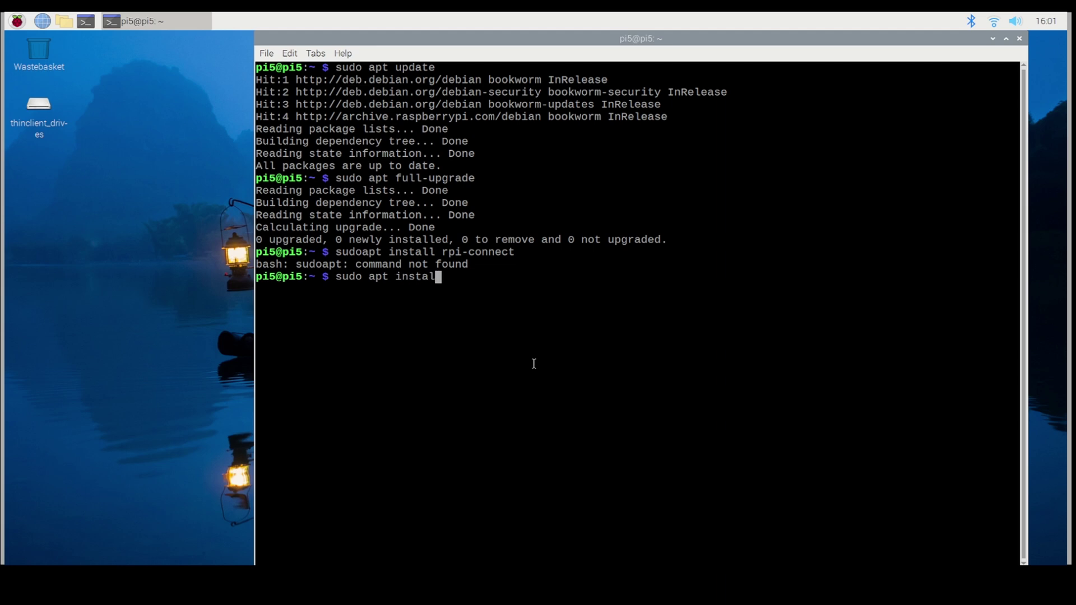
{"action": "type", "text": "l rpi-connect"}
{"action": "key", "text": "Return"}
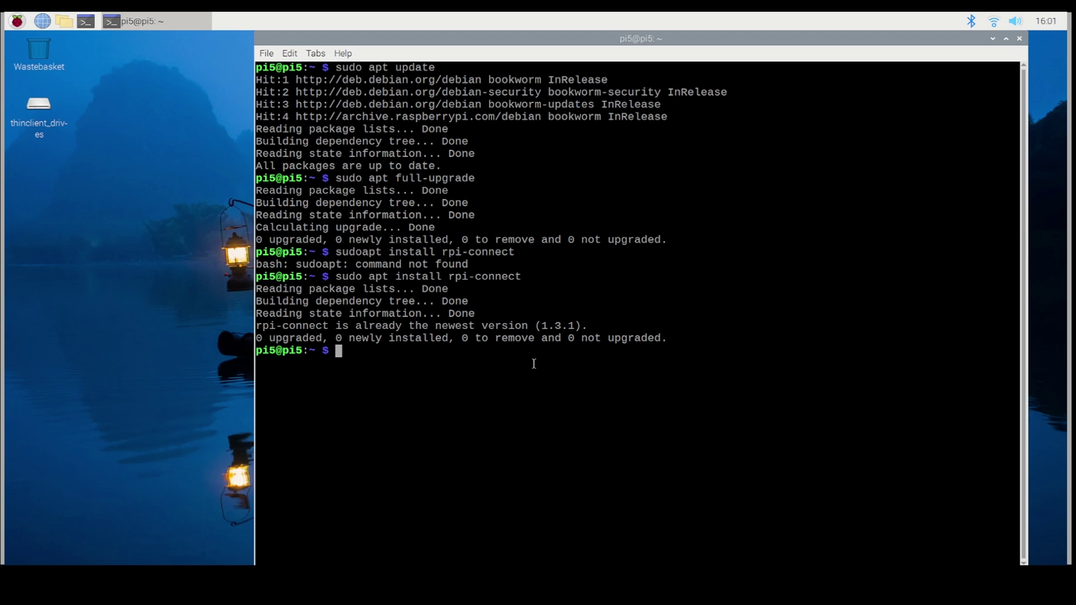
{"action": "type", "text": "sudo reboot"}
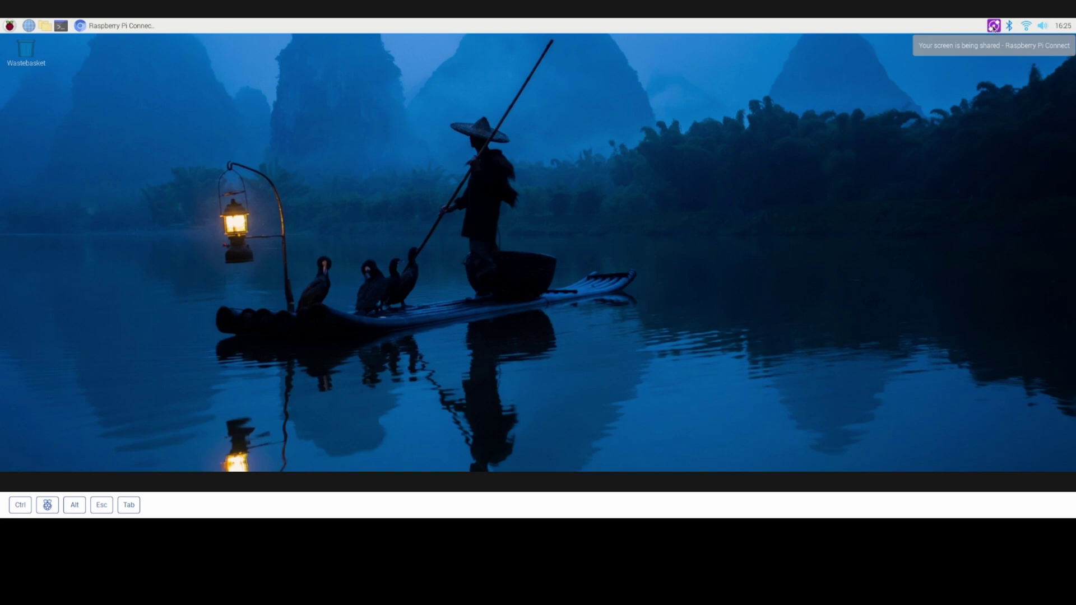
Step: Examine the Raspberry Pi's Connect sharing options and the Devices page in Chromium, and close the browser window
{"action": "left_click", "coordinate": [994, 27]}
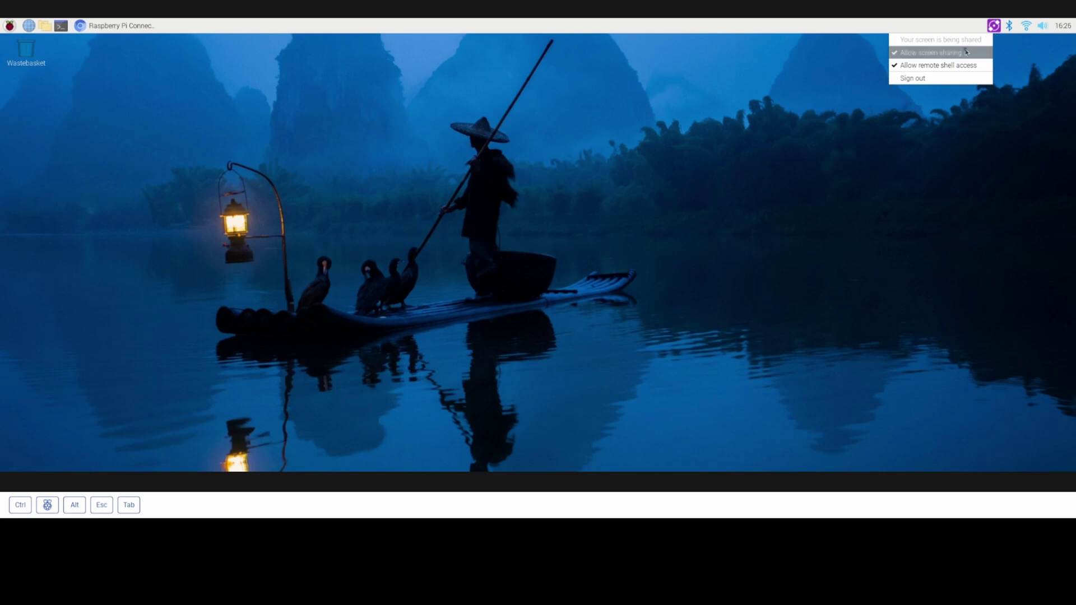
{"action": "left_click", "coordinate": [126, 29]}
{"action": "left_click", "coordinate": [127, 29]}
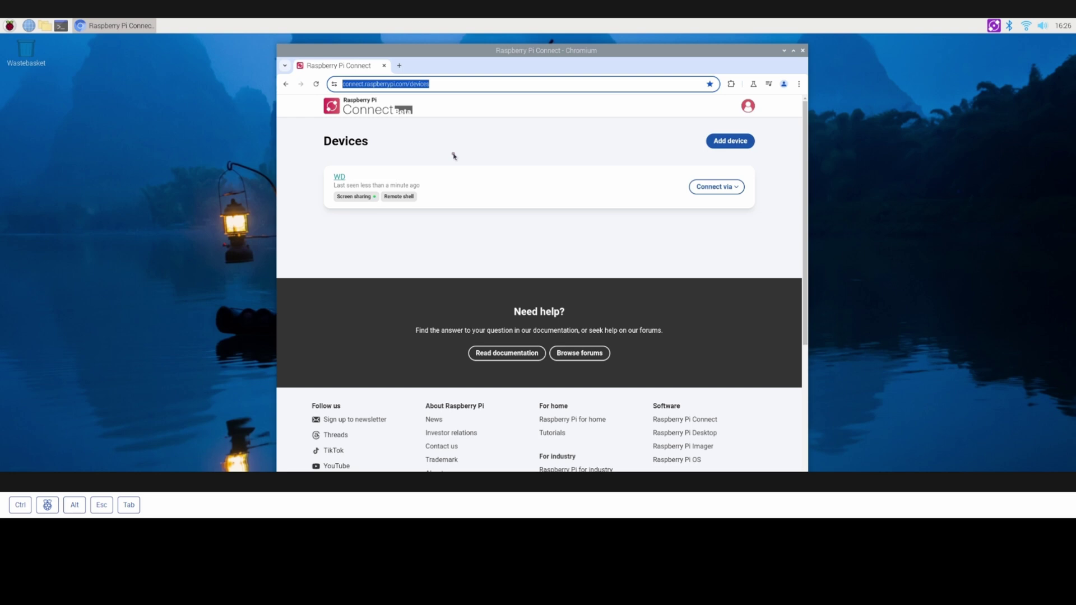
{"action": "left_click", "coordinate": [803, 50]}
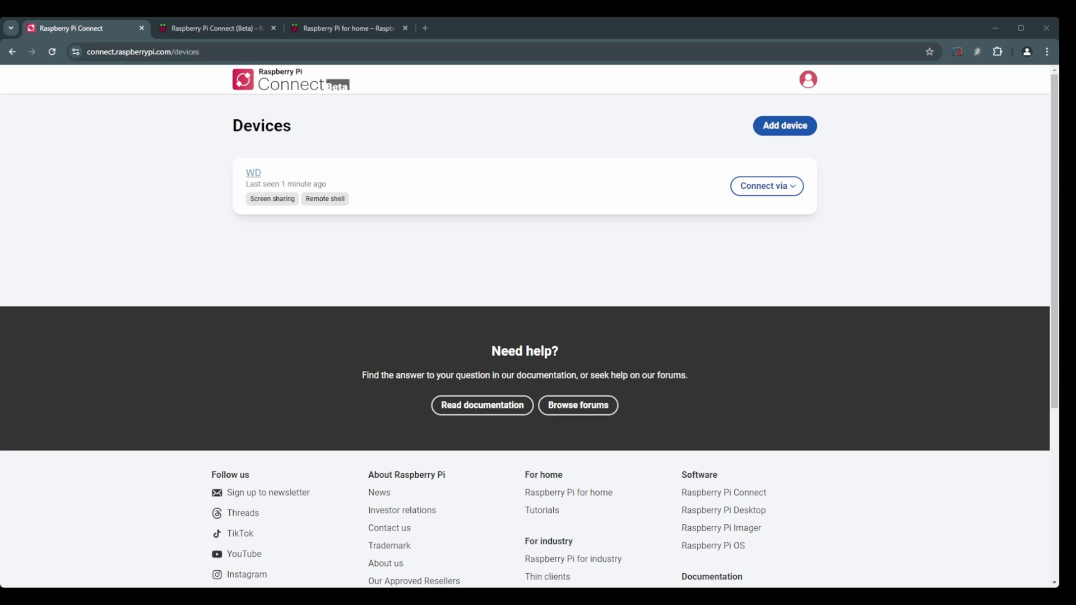
Step: Refresh the Devices page and connect to the WD device via Remote shell
{"action": "left_click", "coordinate": [52, 51]}
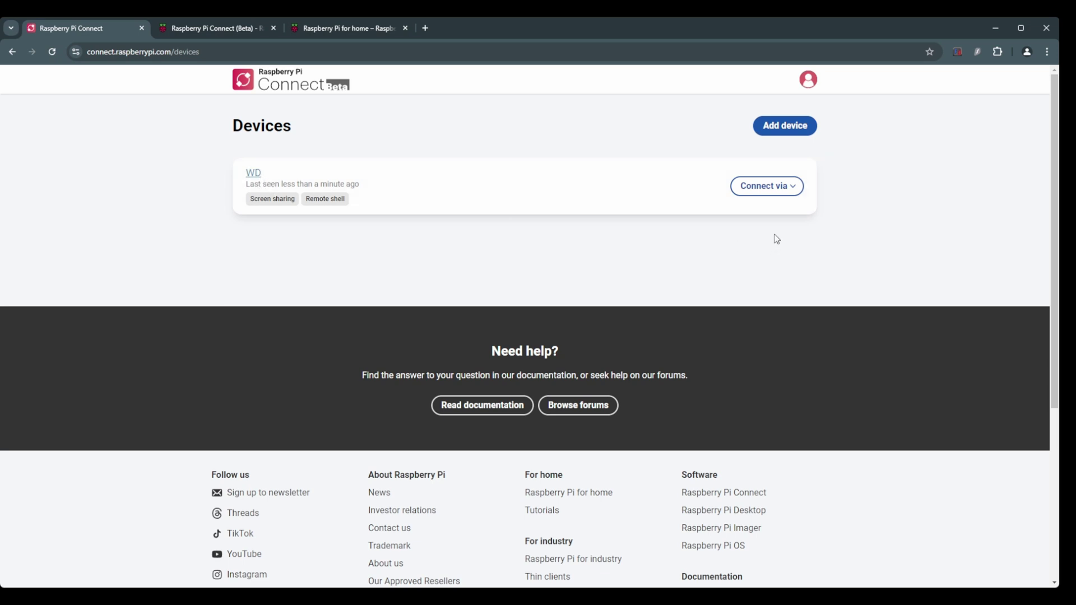
{"action": "left_click", "coordinate": [788, 192]}
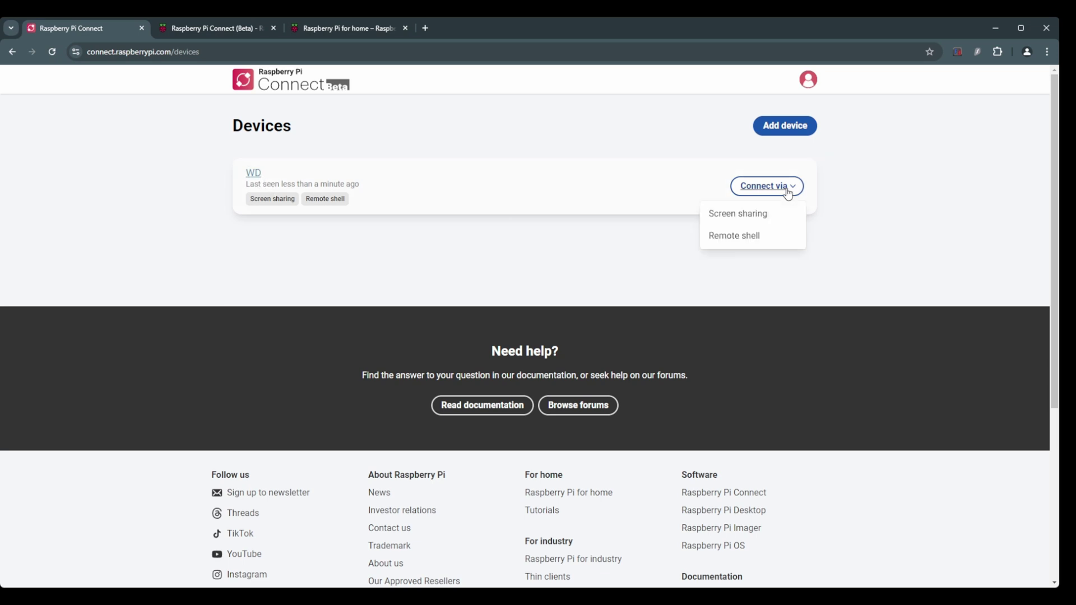
{"action": "left_click", "coordinate": [741, 239]}
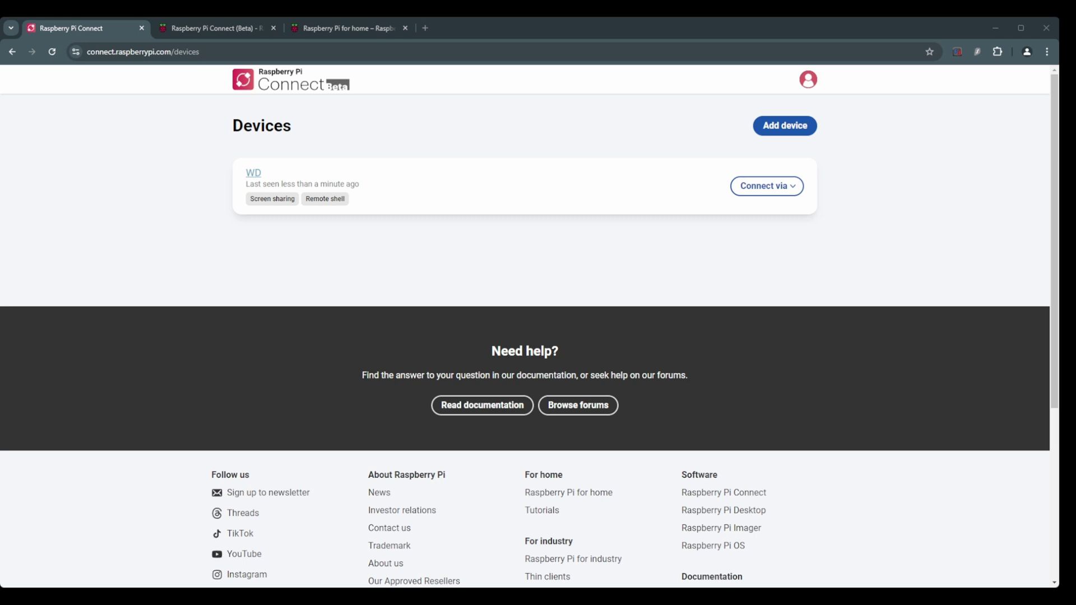
{"action": "left_click", "coordinate": [792, 187]}
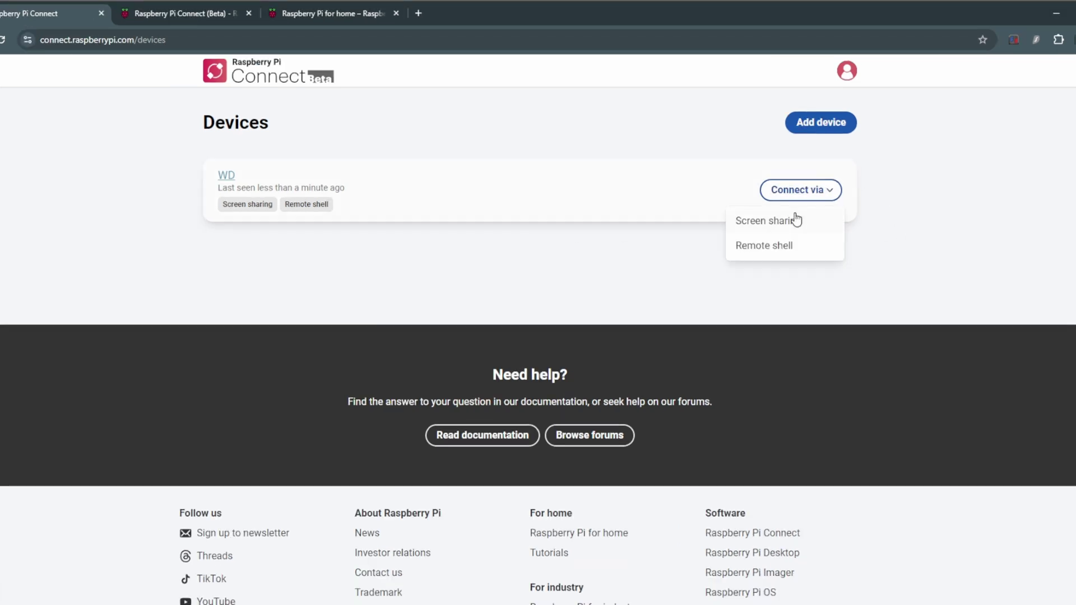
{"action": "left_click", "coordinate": [775, 223]}
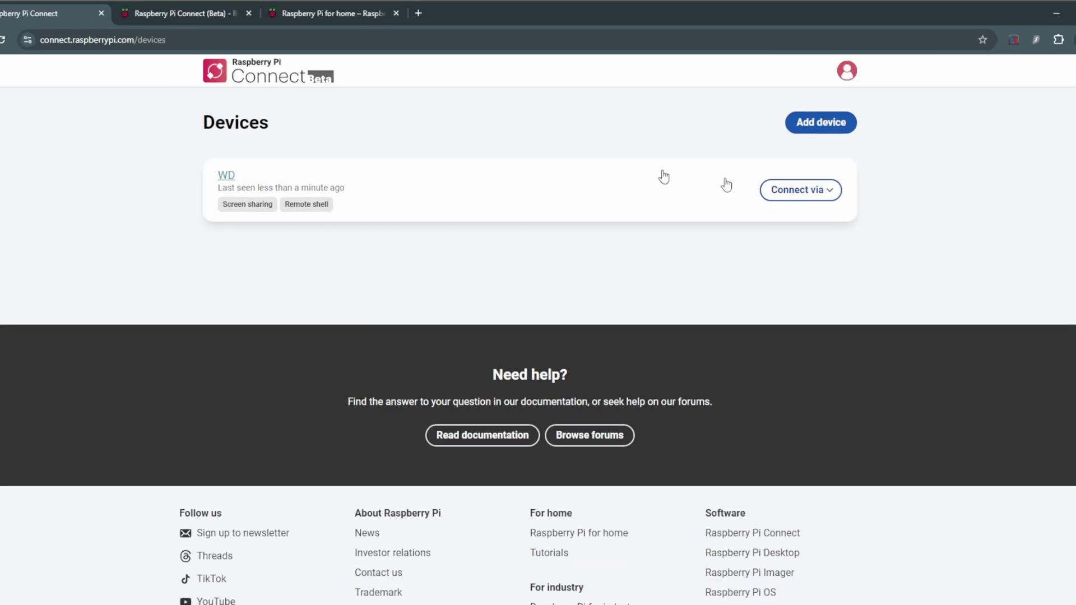
{"action": "left_click", "coordinate": [810, 189]}
{"action": "left_click", "coordinate": [769, 245]}
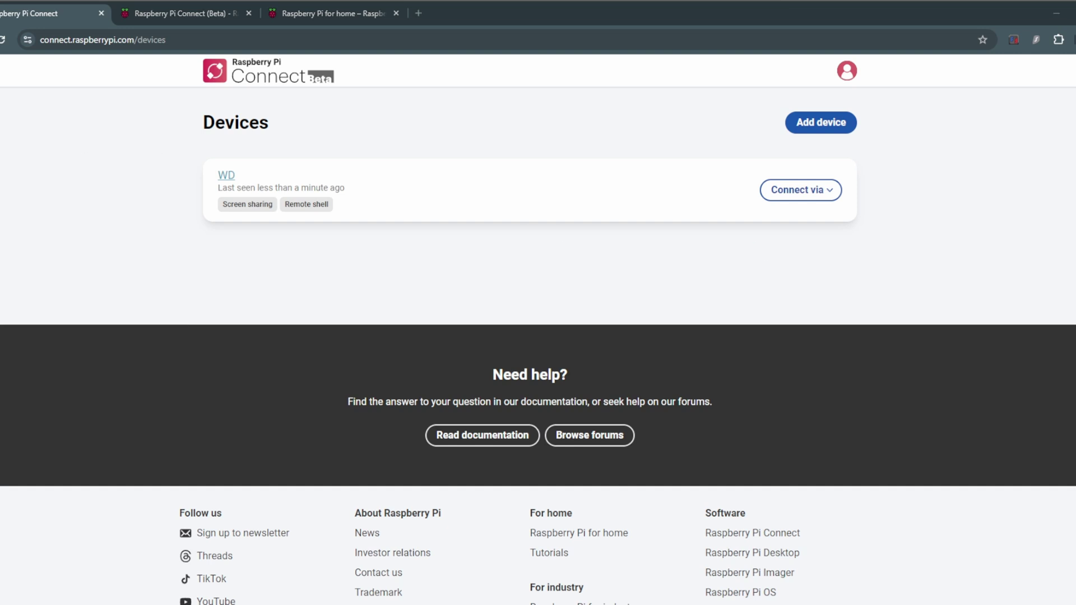
Step: Enlarge the WD remote shell window and move it slightly higher over the Devices page
{"action": "left_click_drag", "start_coordinate": [440, 114], "coordinate": [475, 110]}
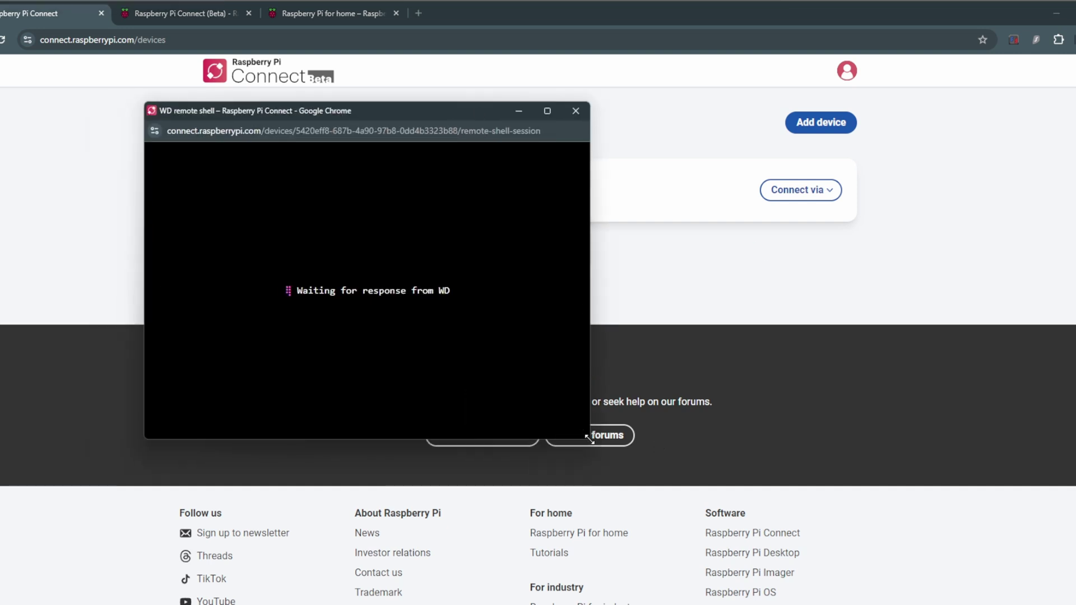
{"action": "left_click_drag", "start_coordinate": [590, 440], "coordinate": [950, 603]}
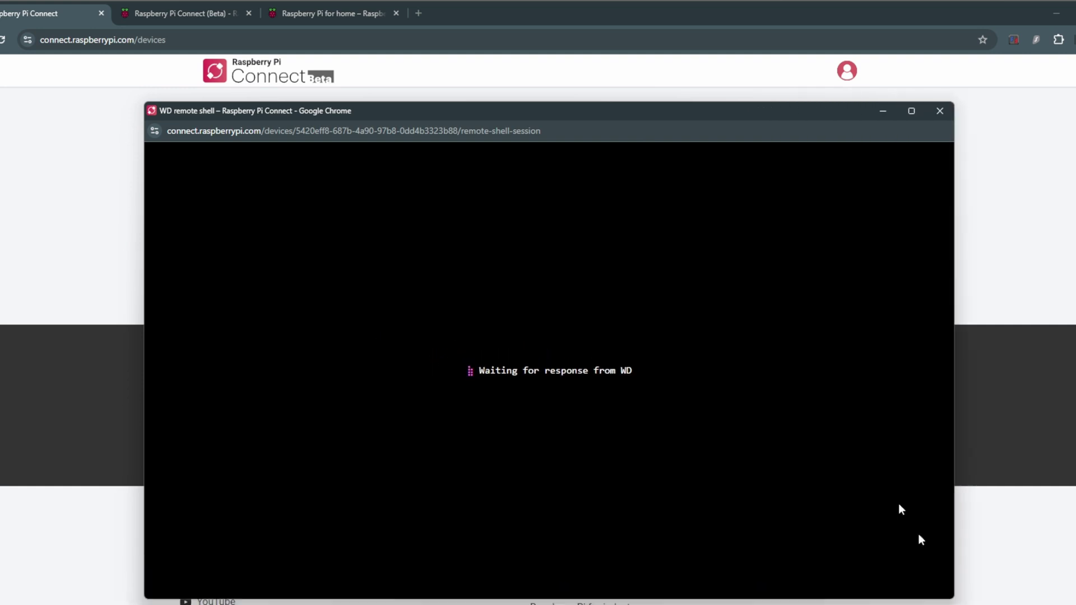
{"action": "left_click", "coordinate": [469, 98]}
{"action": "left_click_drag", "start_coordinate": [470, 98], "coordinate": [466, 84]}
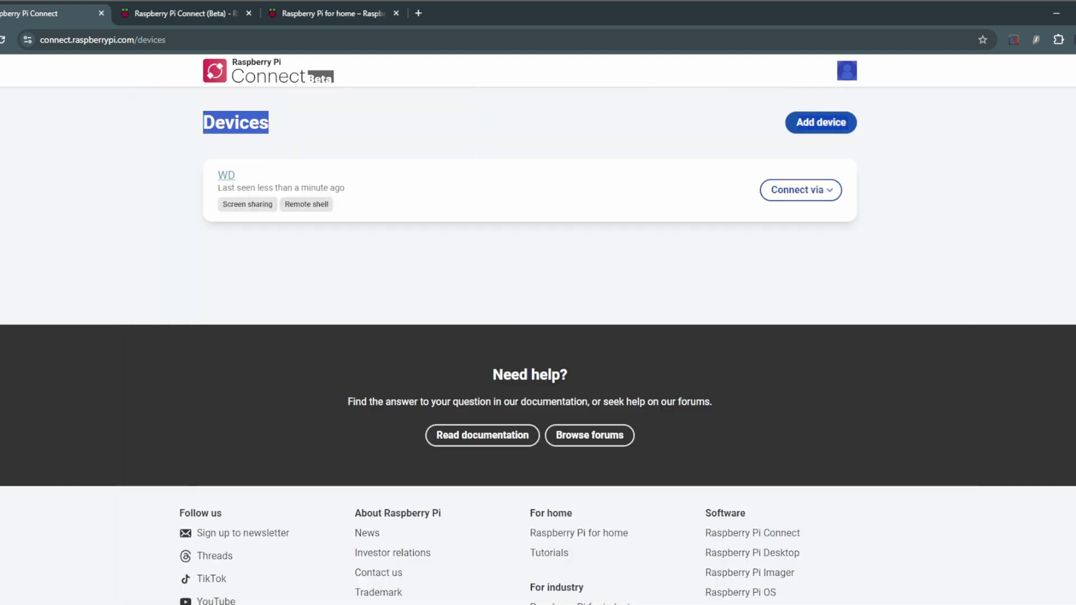
{"action": "key", "text": "alt+Tab"}
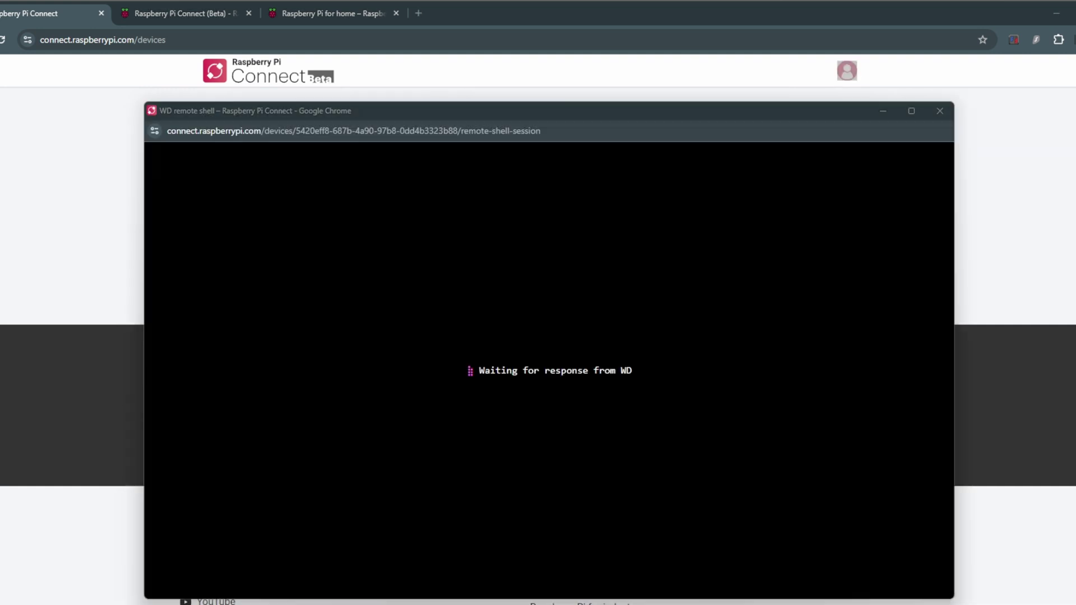
{"action": "left_click_drag", "start_coordinate": [428, 109], "coordinate": [426, 96]}
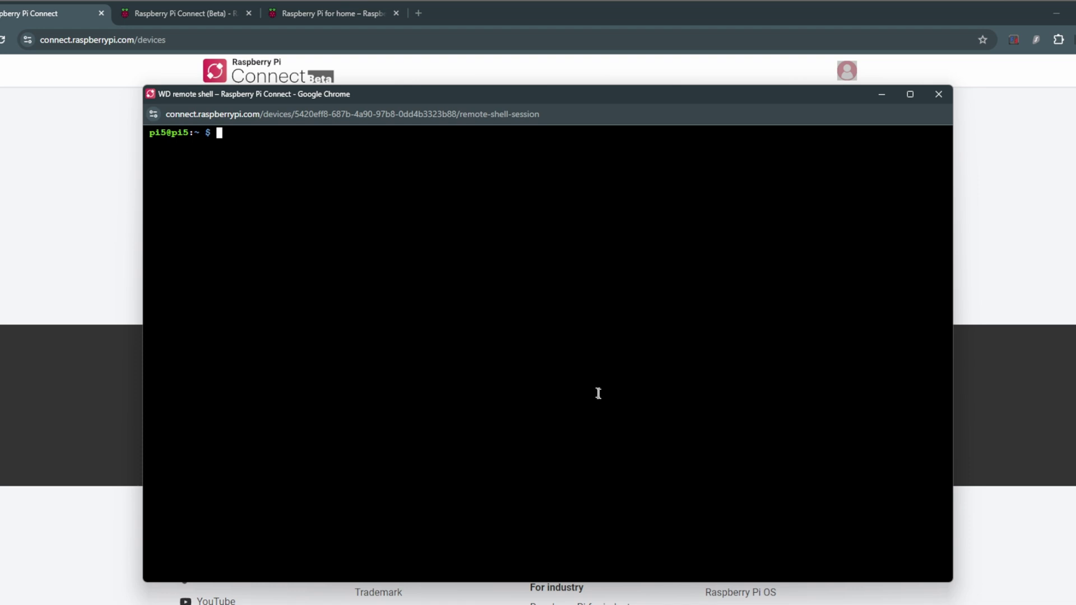
Step: Update the package lists with "sudo apt update" and upgrade the packages with "sudo apt upgrade" in the remote shell
{"action": "key", "text": "ctrl+plus"}
{"action": "key", "text": "ctrl+plus"}
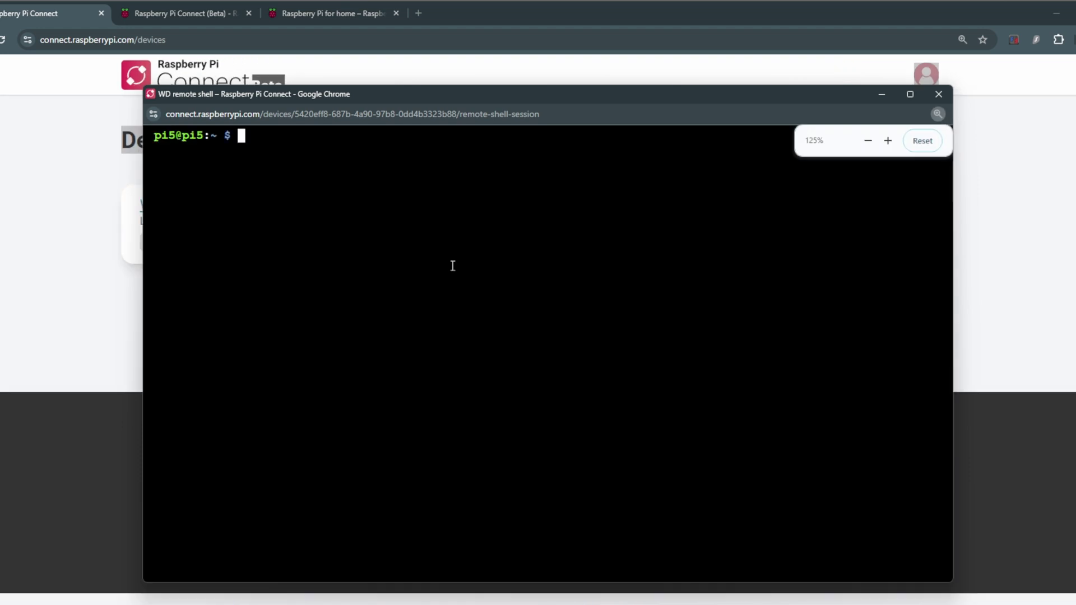
{"action": "key", "text": "ctrl+minus"}
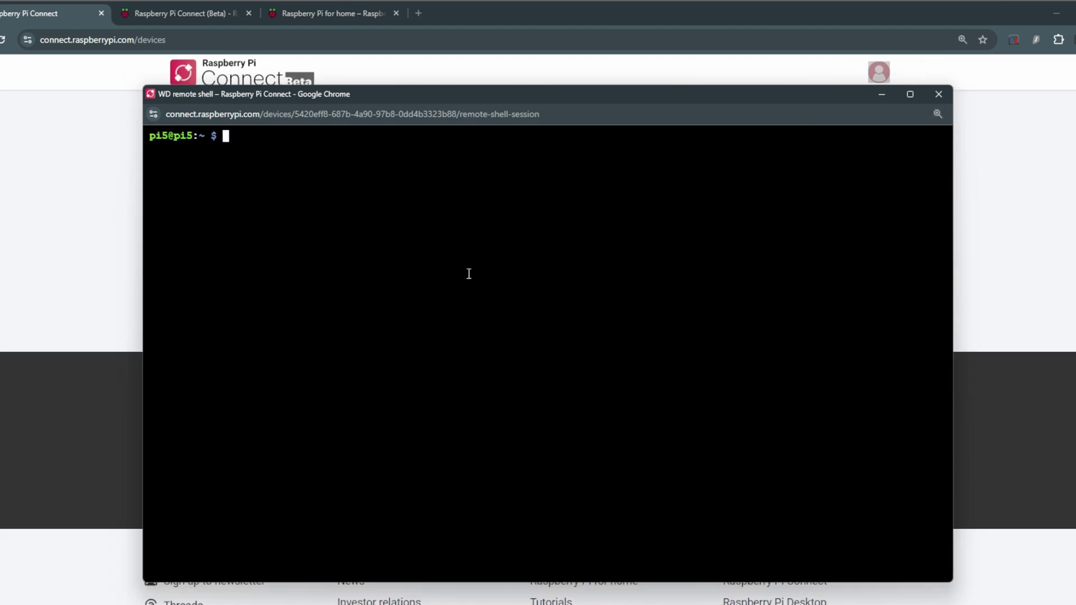
{"action": "type", "text": "sudo apt update"}
{"action": "key", "text": "Return"}
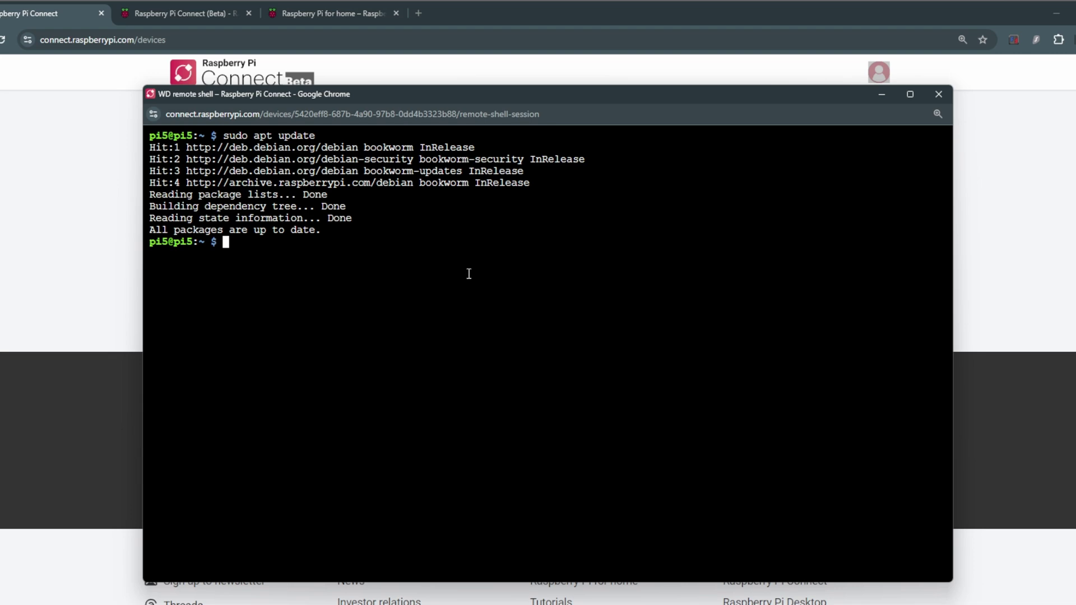
{"action": "type", "text": "sudo apt upgrade"}
{"action": "key", "text": "Return"}
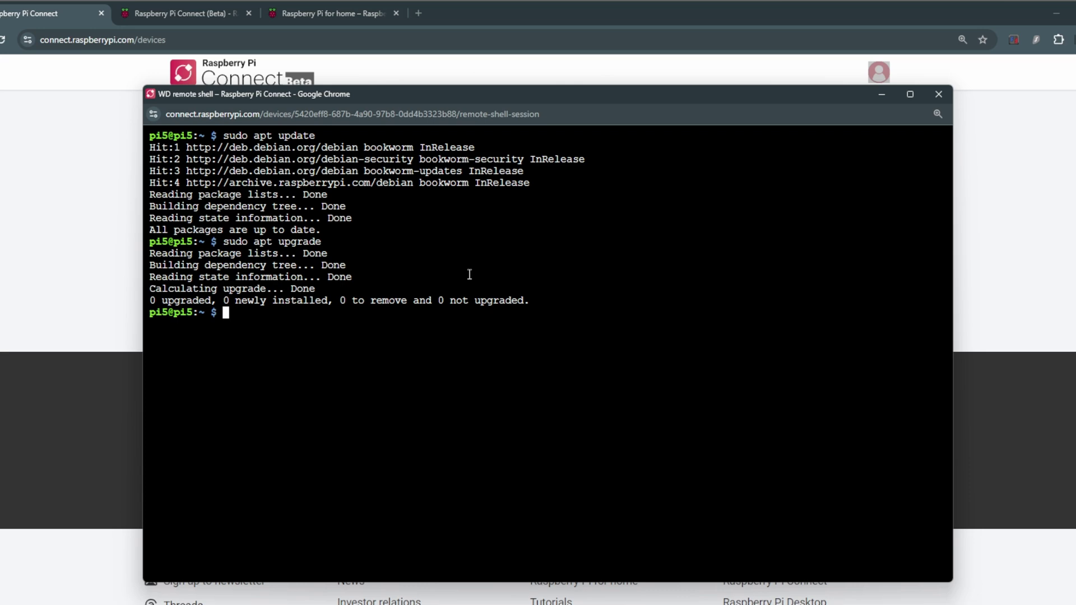
Step: List the Raspberry Pi's network interfaces with "ip a", then clear and close the remote shell
{"action": "type", "text": "ip a"}
{"action": "key", "text": "Return"}
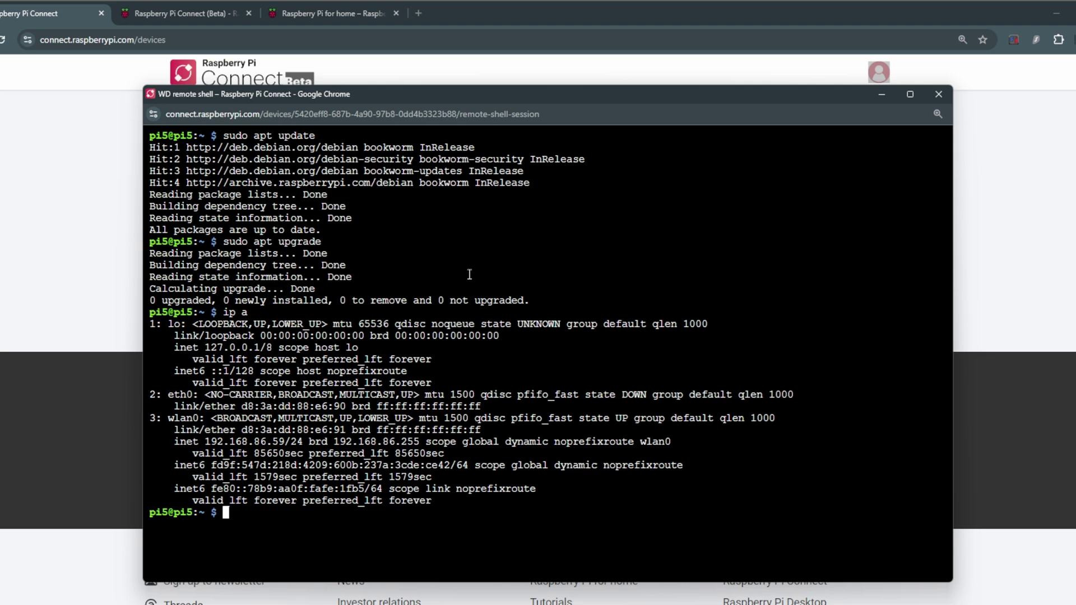
{"action": "type", "text": "clear"}
{"action": "key", "text": "Return"}
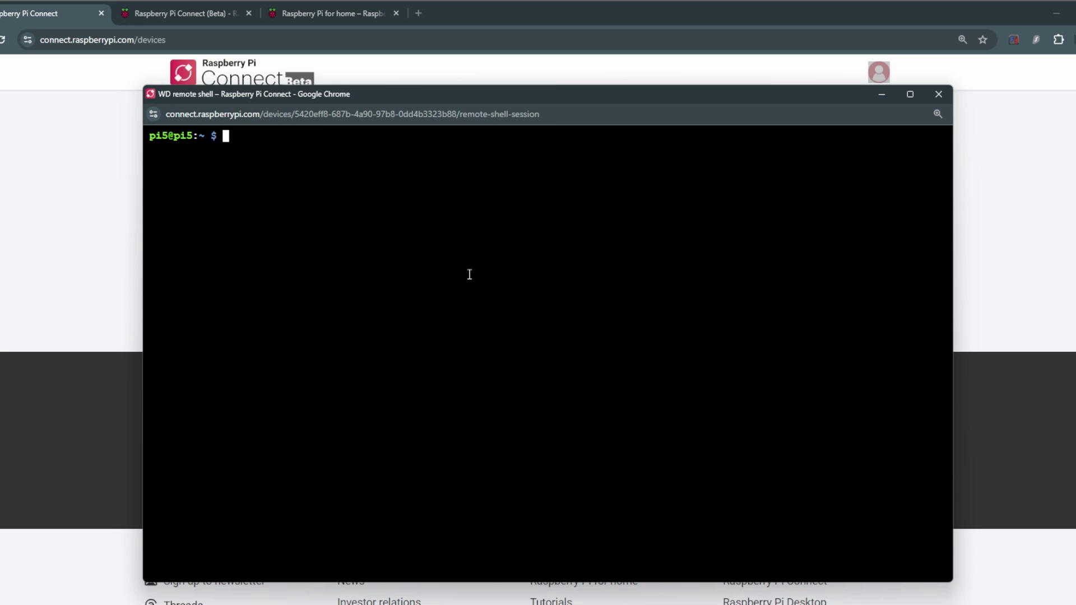
{"action": "left_click", "coordinate": [939, 94]}
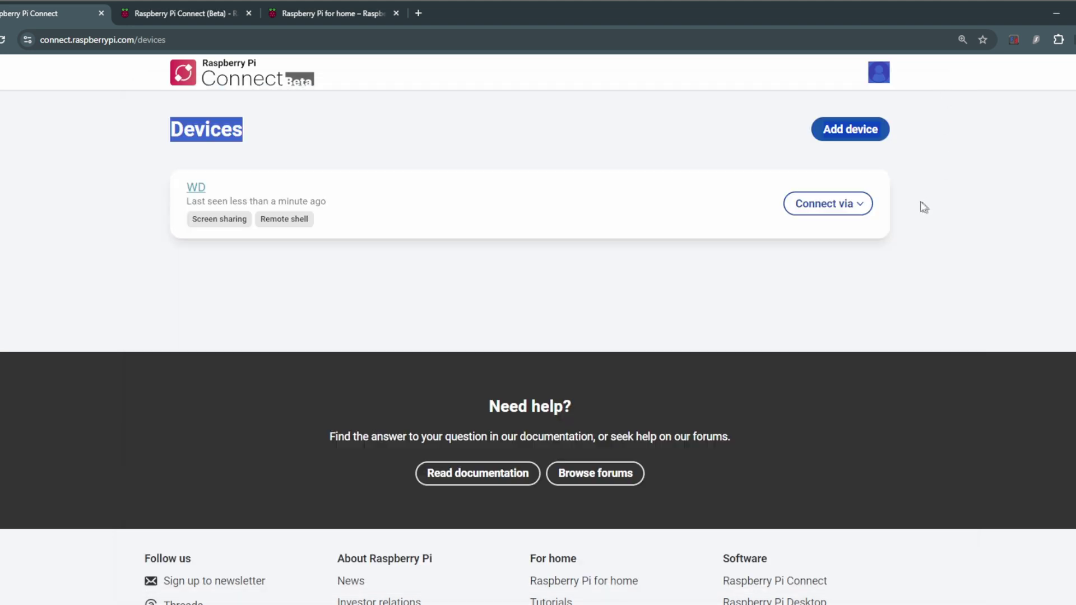
Step: Connect to the WD device via Screen sharing and enlarge the session window to nearly fill the screen
{"action": "left_click", "coordinate": [860, 205]}
{"action": "left_click", "coordinate": [794, 243]}
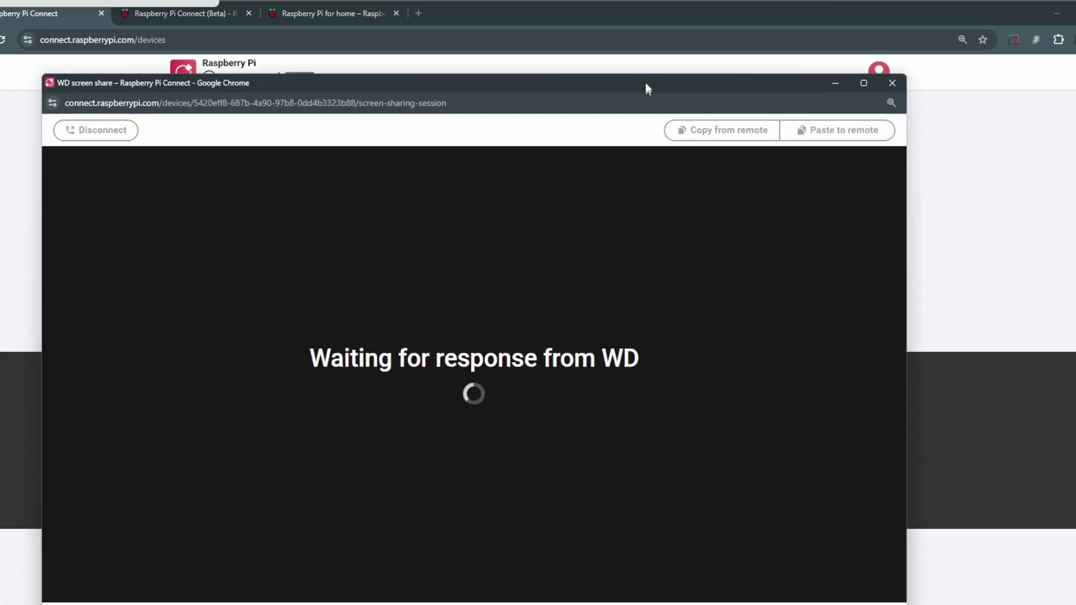
{"action": "left_click_drag", "start_coordinate": [644, 81], "coordinate": [581, 66]}
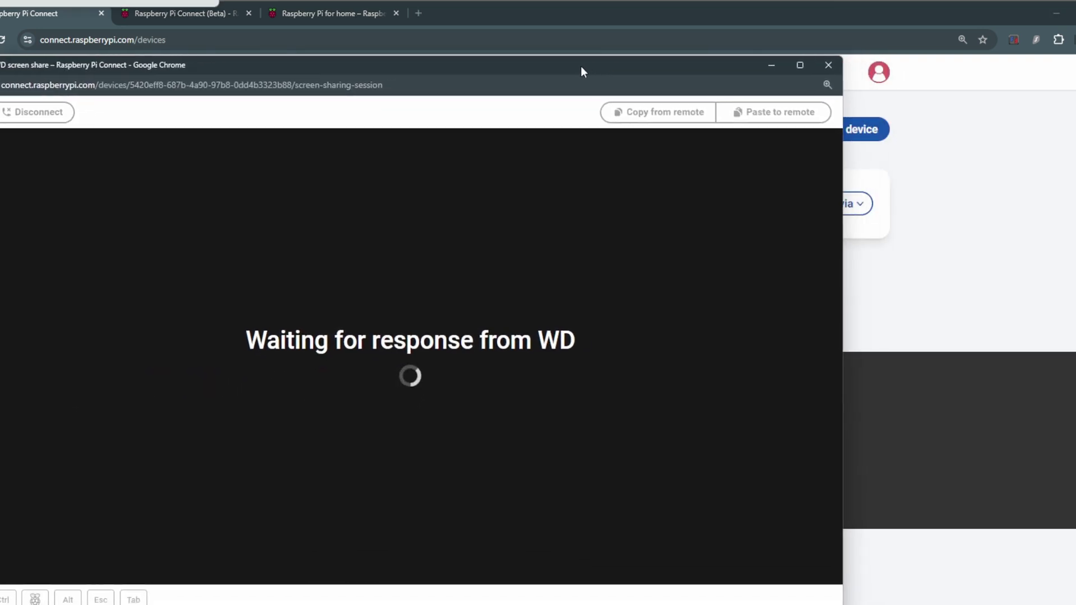
{"action": "left_click_drag", "start_coordinate": [842, 604], "coordinate": [1047, 604]}
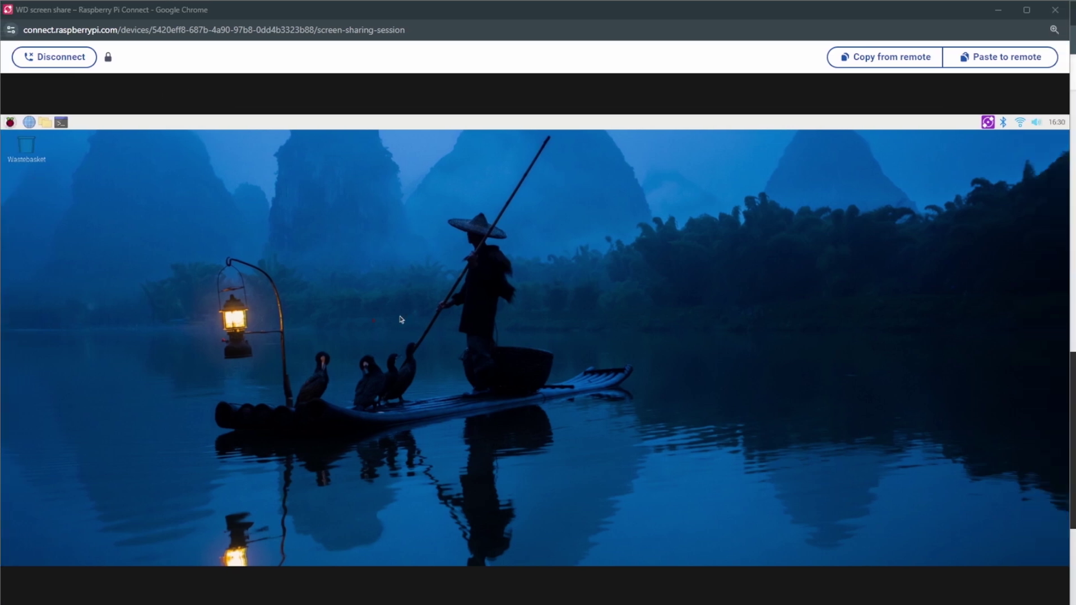
Step: Test the shared Raspberry Pi desktop by opening and closing a terminal and the Chromium browser
{"action": "left_click", "coordinate": [467, 338]}
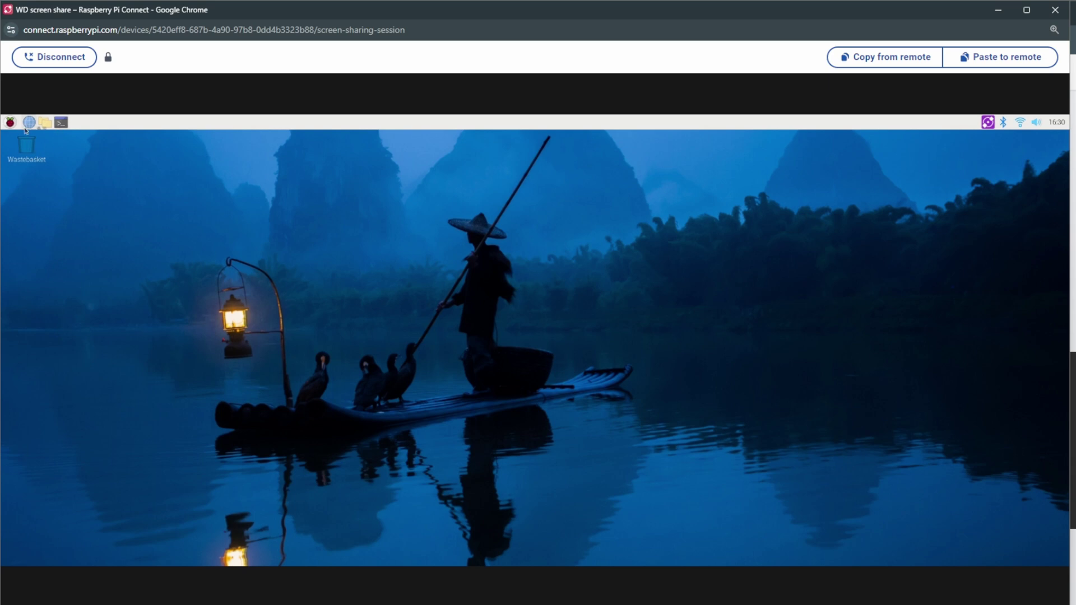
{"action": "left_click", "coordinate": [61, 122]}
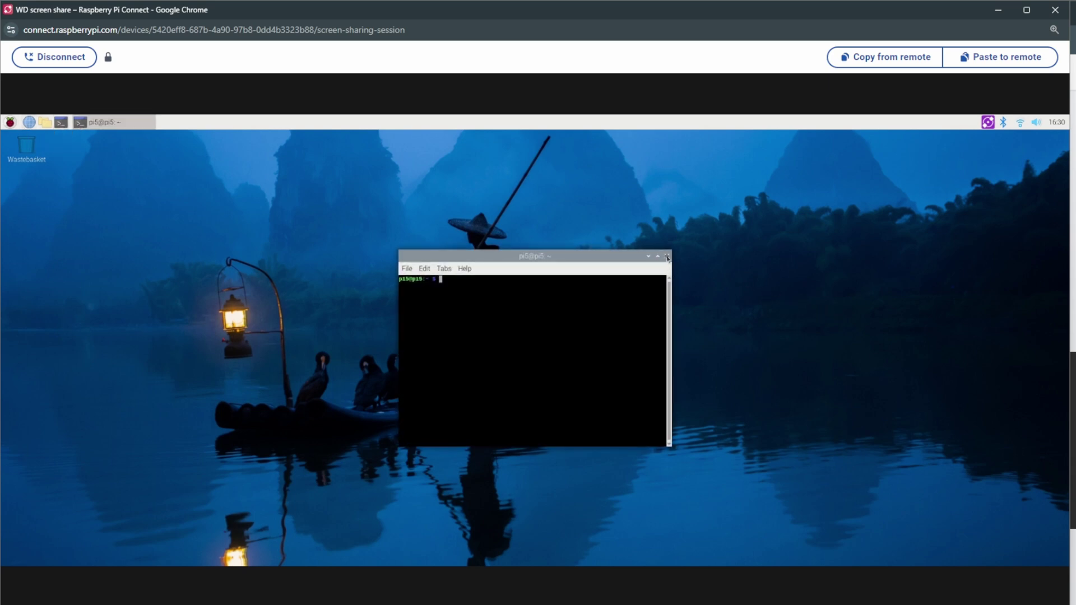
{"action": "left_click", "coordinate": [667, 257]}
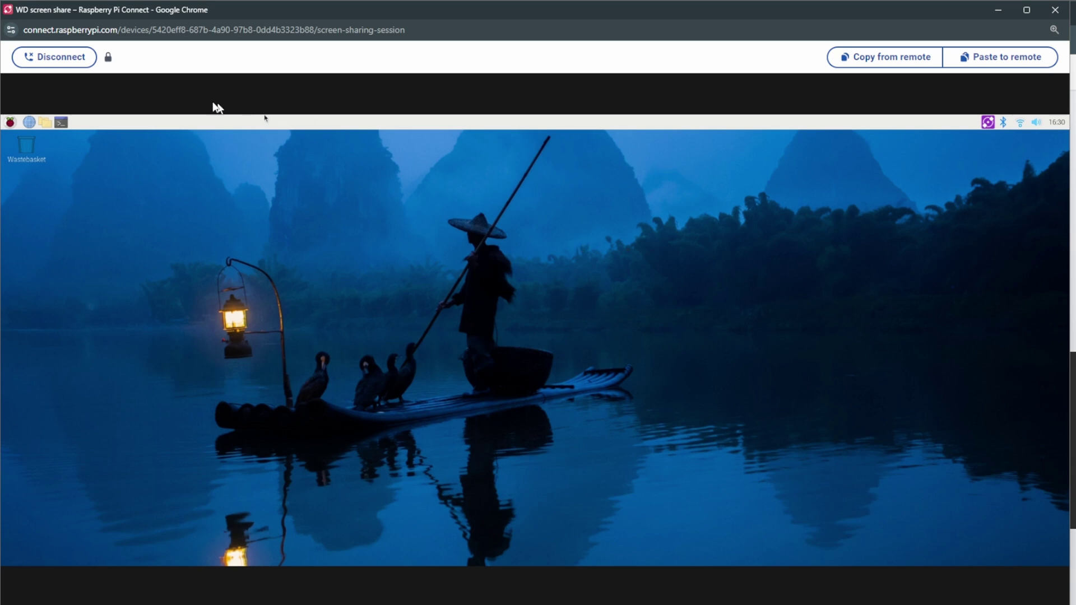
{"action": "left_click", "coordinate": [10, 122]}
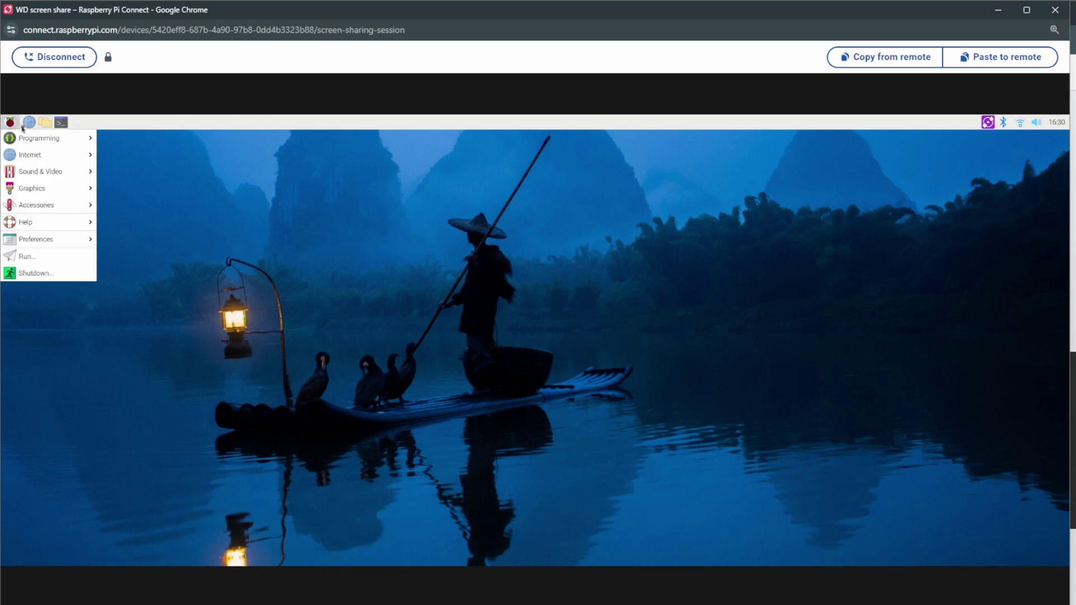
{"action": "left_click", "coordinate": [30, 123]}
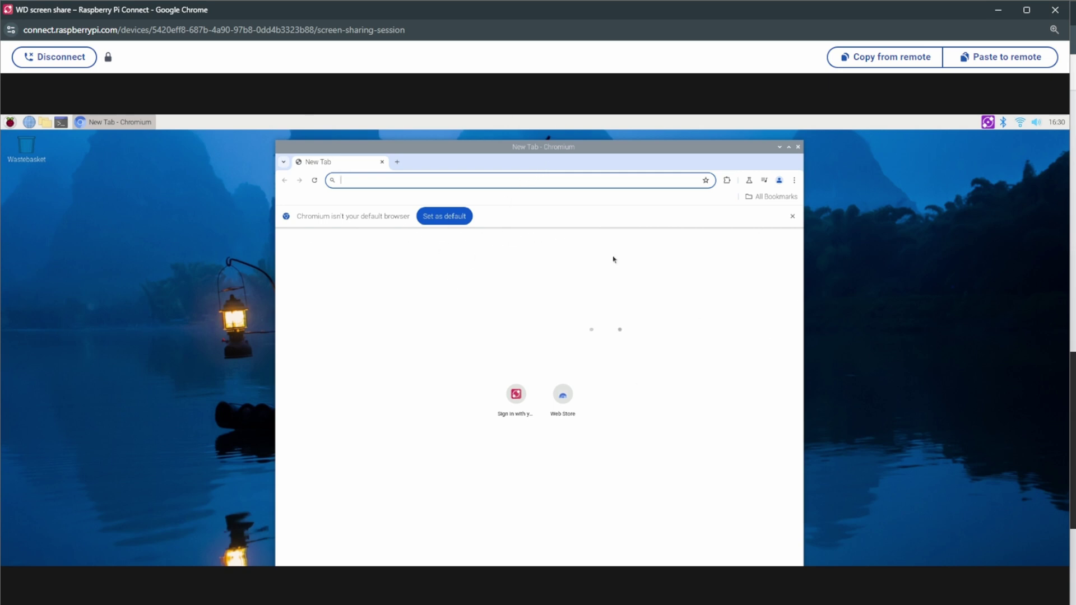
{"action": "left_click", "coordinate": [799, 148]}
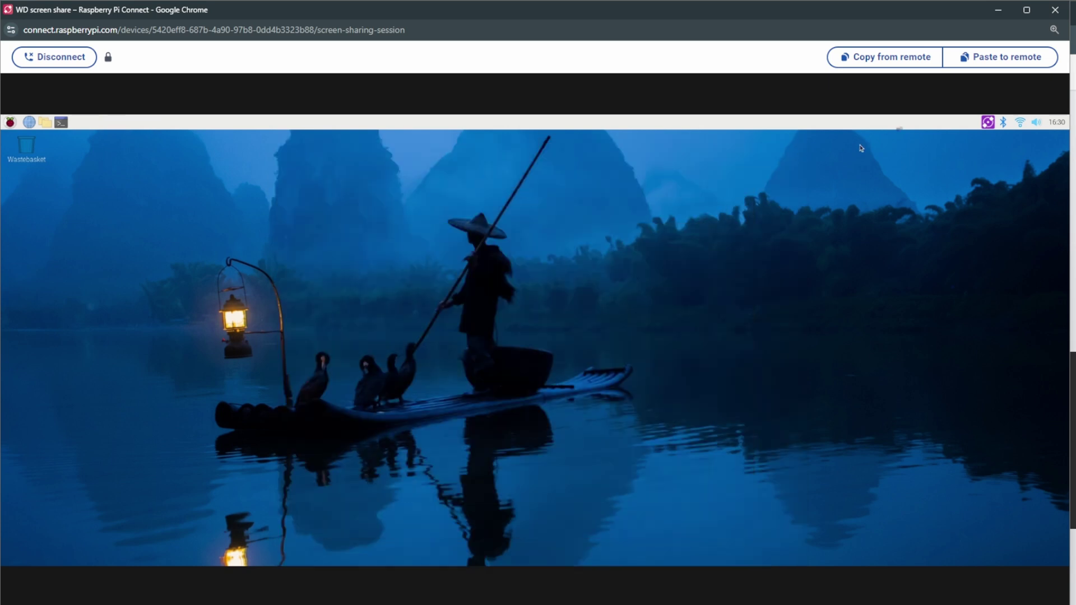